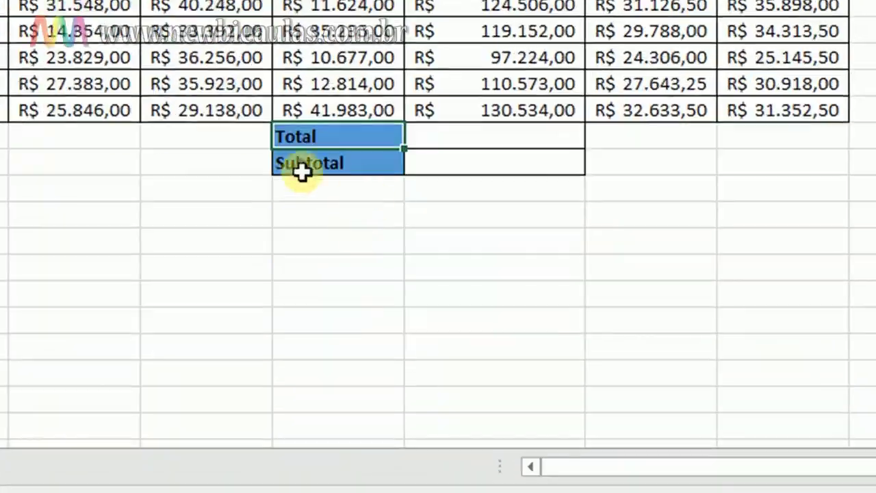
pyautogui.click(314, 137)
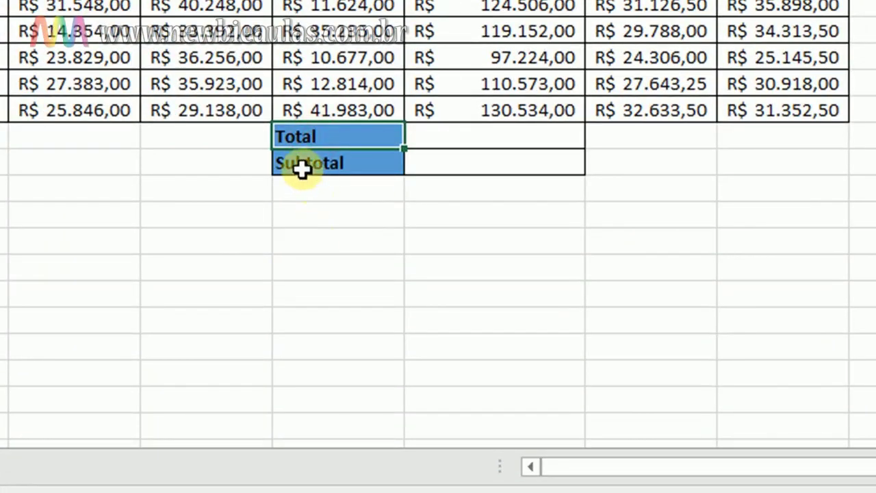
pyautogui.click(305, 168)
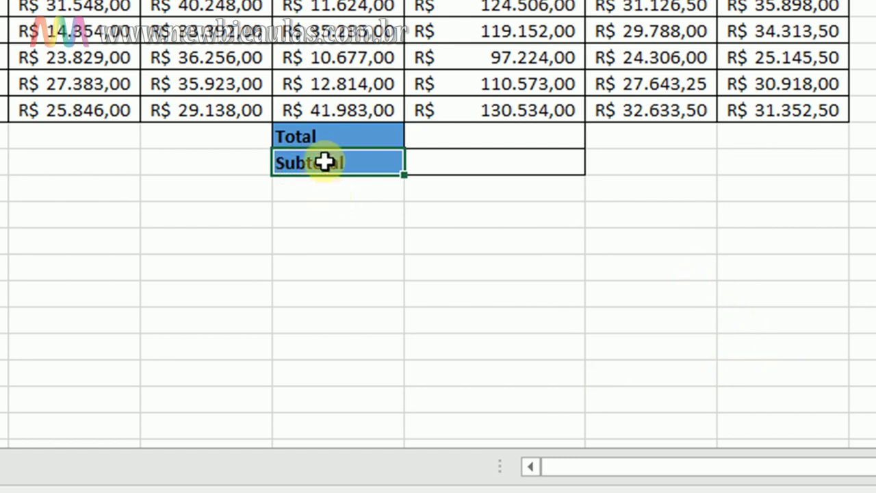
pyautogui.click(445, 143)
pyautogui.click(323, 143)
pyautogui.click(322, 166)
pyautogui.click(458, 171)
pyautogui.click(340, 145)
pyautogui.click(438, 147)
pyautogui.click(329, 164)
pyautogui.click(329, 137)
pyautogui.click(489, 135)
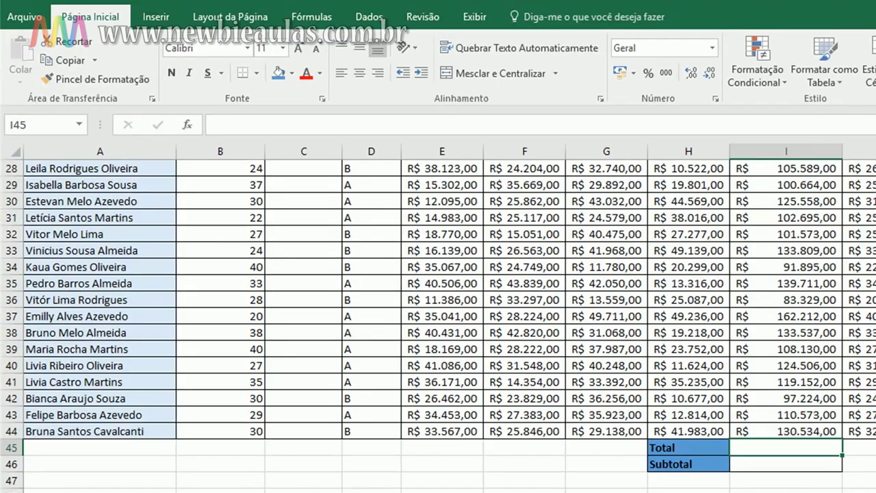
# Sum the team's Total column over I3:I44 with AutoSum, placing the result in I45 beside the Total label.
pyautogui.scroll(9, 437, 326)
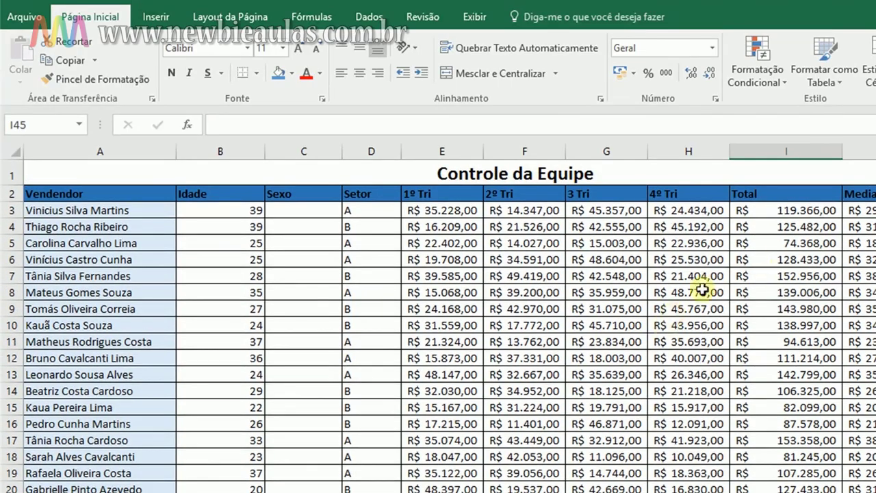
pyautogui.click(763, 210)
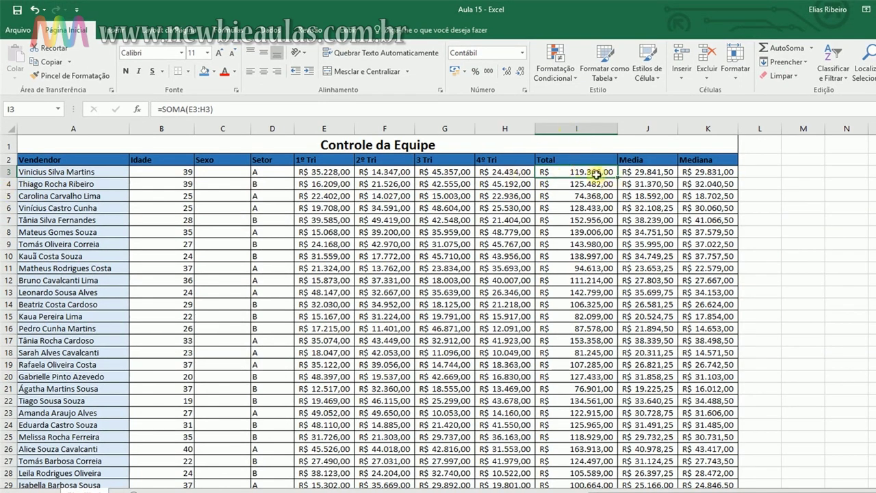
pyautogui.moveTo(587, 172); pyautogui.dragTo(588, 457)
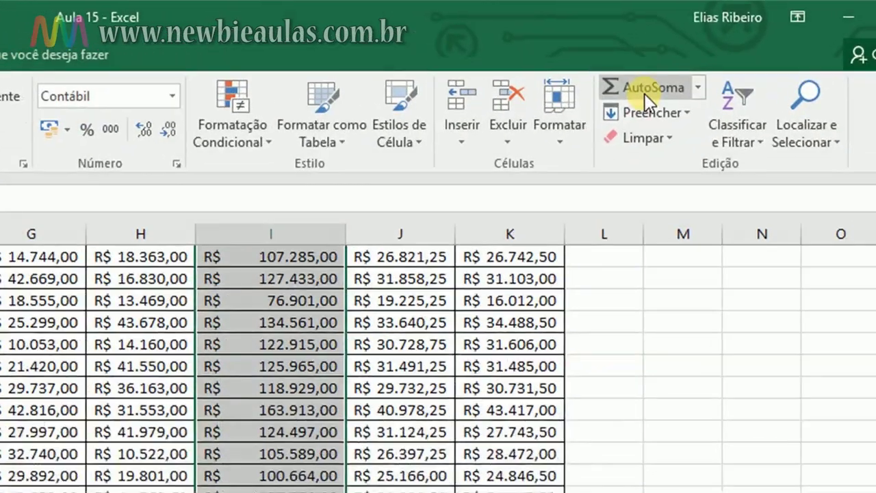
pyautogui.click(784, 52)
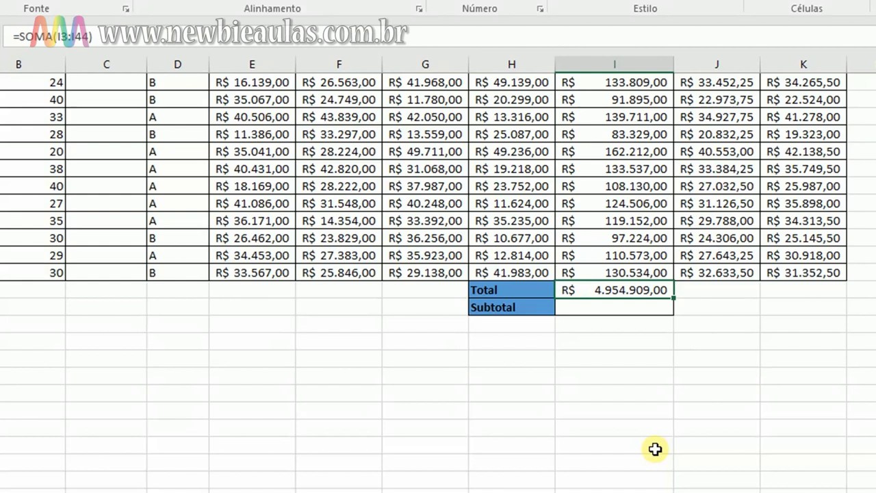
# Wrap the SOMA(I3:I44) formula in the Total cell I45 in a SEERRO function, keeping the sum as its first argument.
pyautogui.scroll(1, 643, 411)
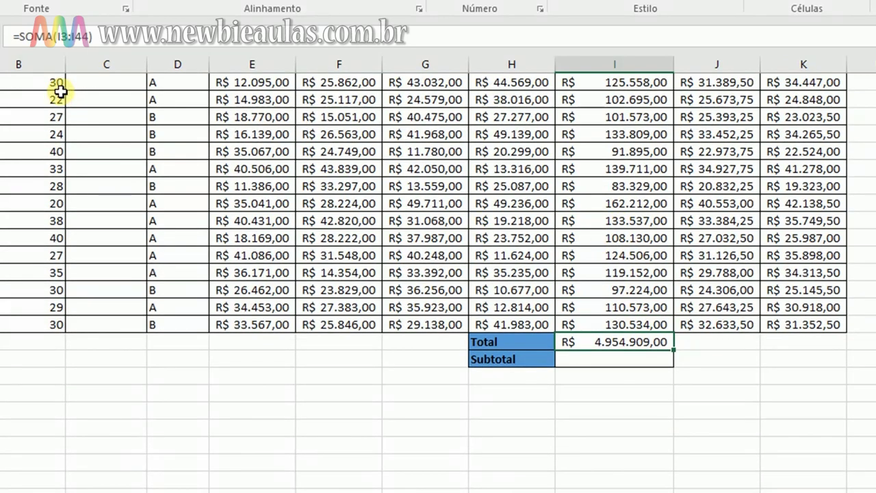
pyautogui.click(21, 36)
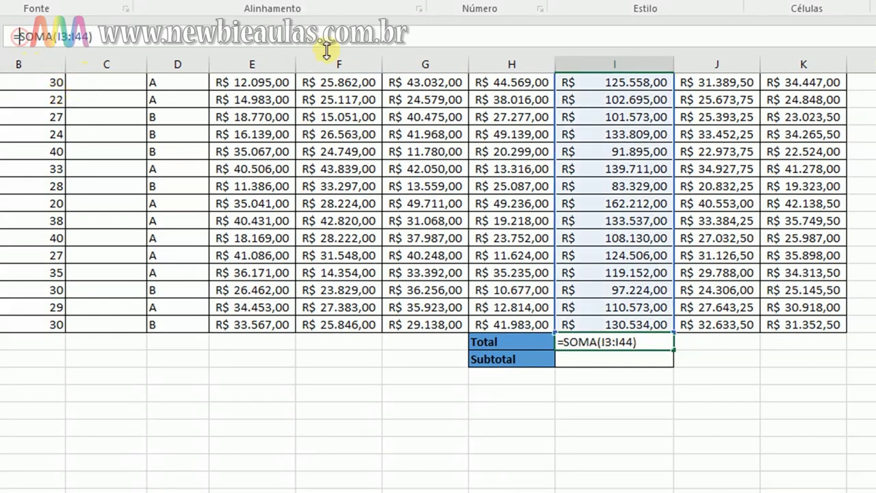
pyautogui.write('seerro')
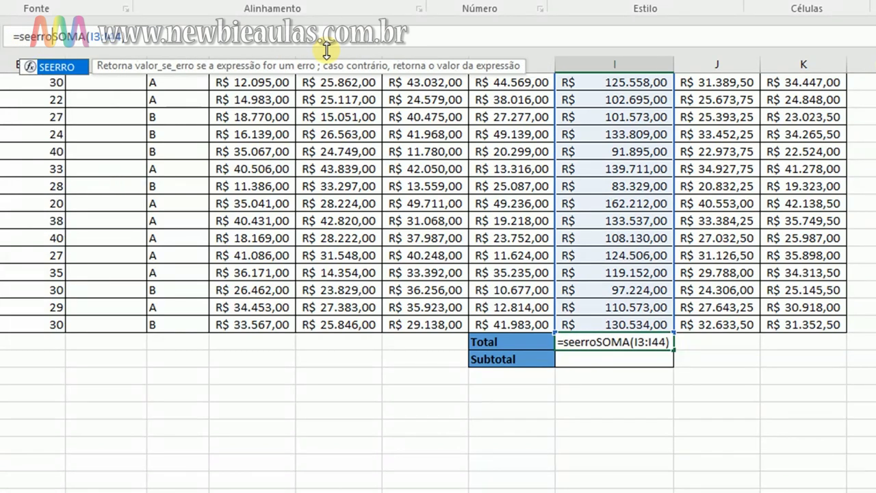
pyautogui.write('(')
pyautogui.press('Right')
pyautogui.press('Right')
pyautogui.press('Right')
pyautogui.press('Right')
pyautogui.press('Right')
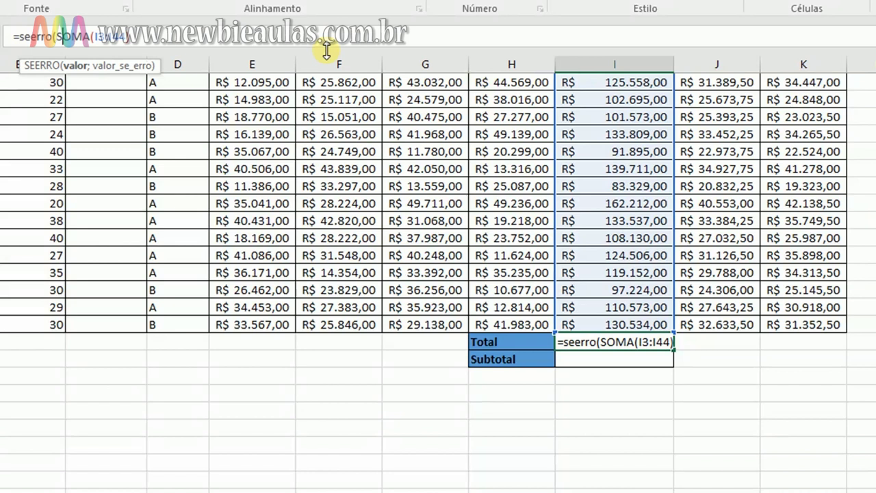
pyautogui.press('Right')
pyautogui.press('Right')
pyautogui.press('Right')
pyautogui.press('Right')
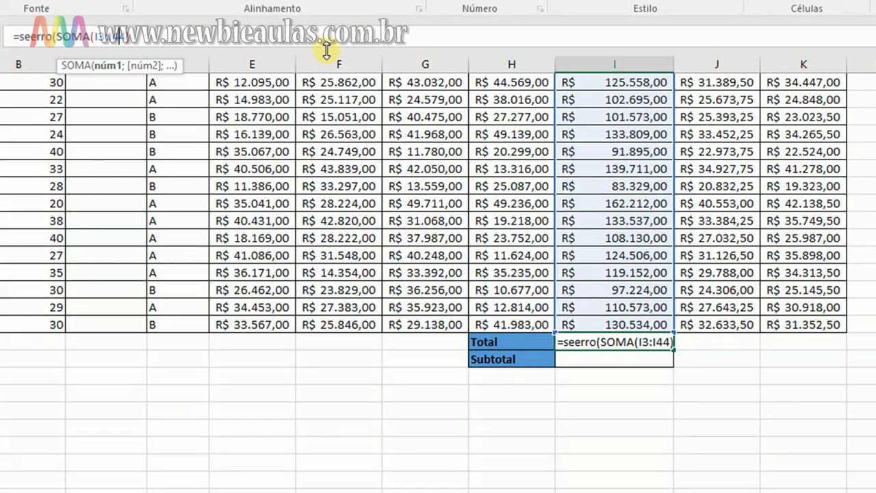
pyautogui.press('Right')
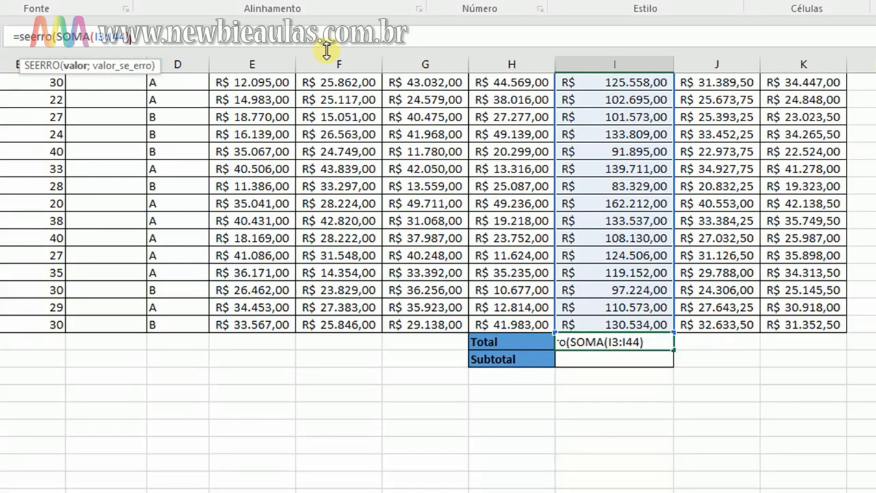
# Give SEERRO the error text " Verique os dados" as its second argument and commit the Total formula.
pyautogui.write(';')
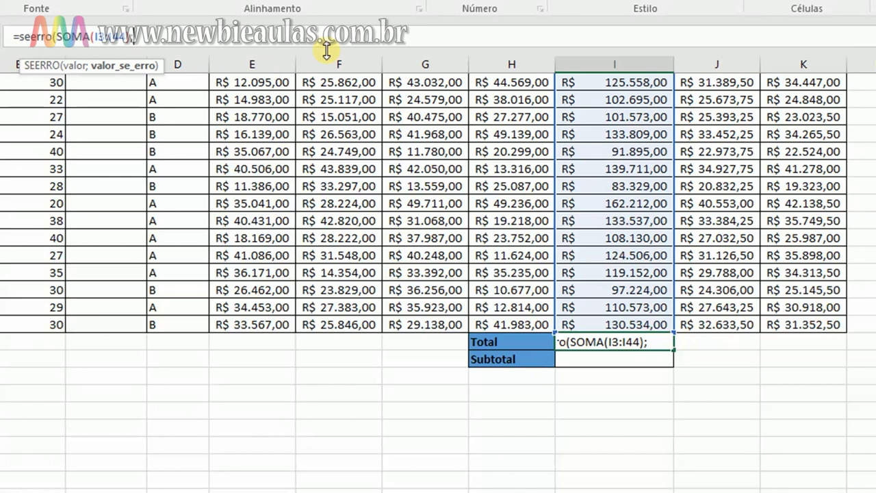
pyautogui.write('" Verique os da')
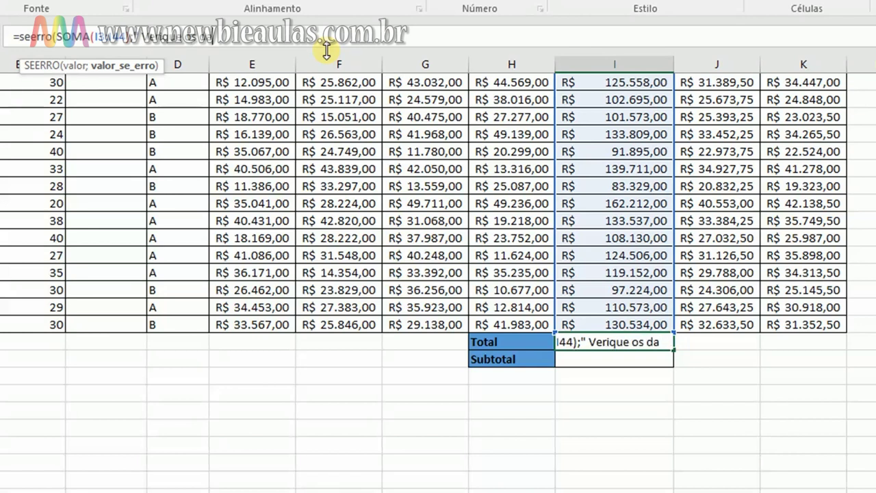
pyautogui.write('dos"')
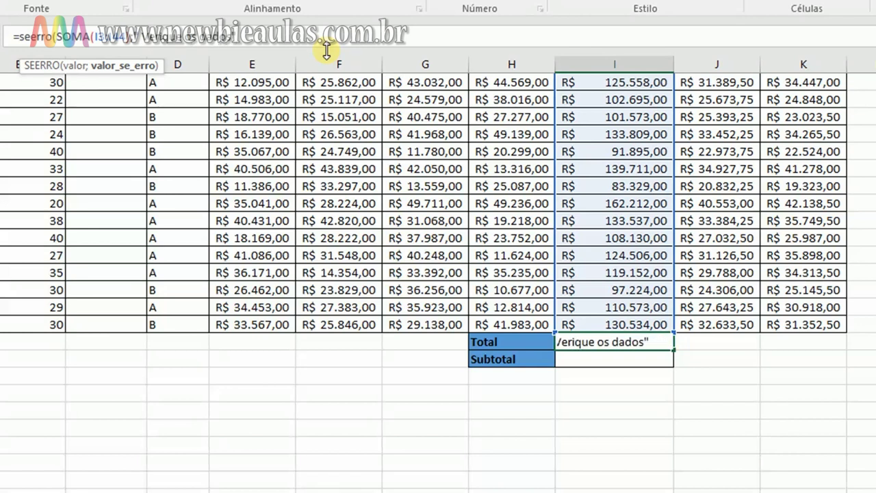
pyautogui.write(')')
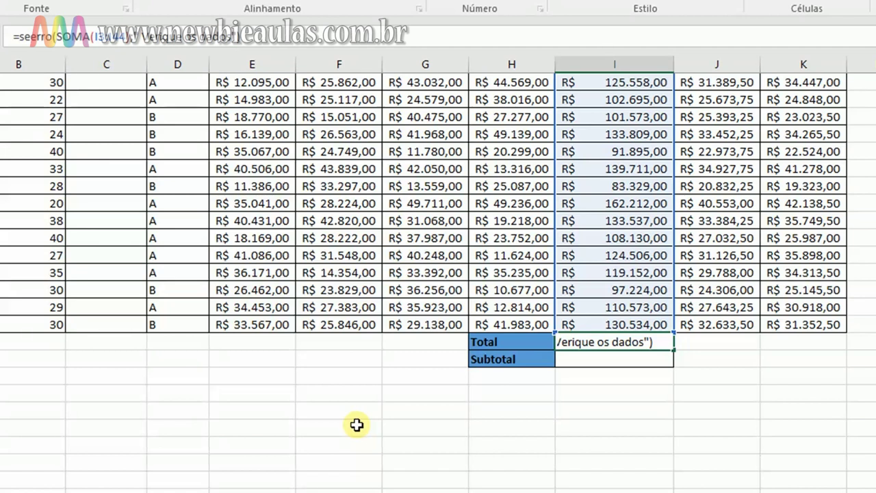
pyautogui.press('Return')
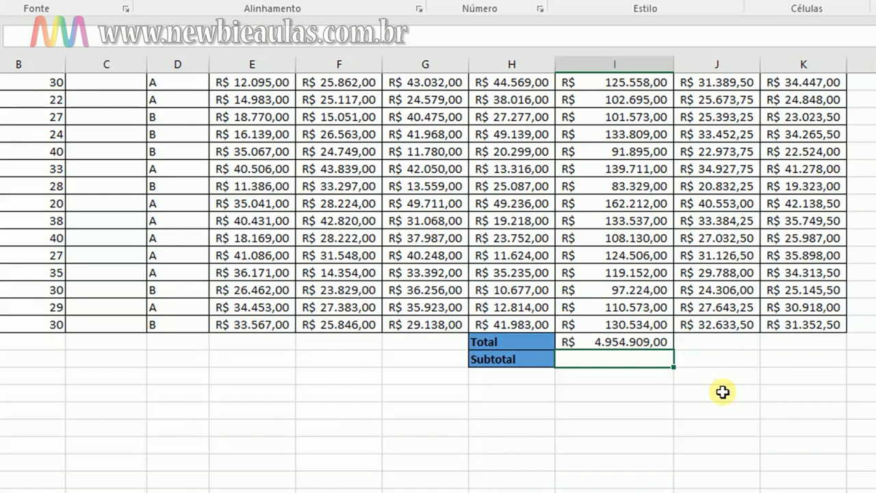
# Begin a SUBTOTAL formula in I46 beside the Subtotal label, with function number 9.
pyautogui.write('=subt')
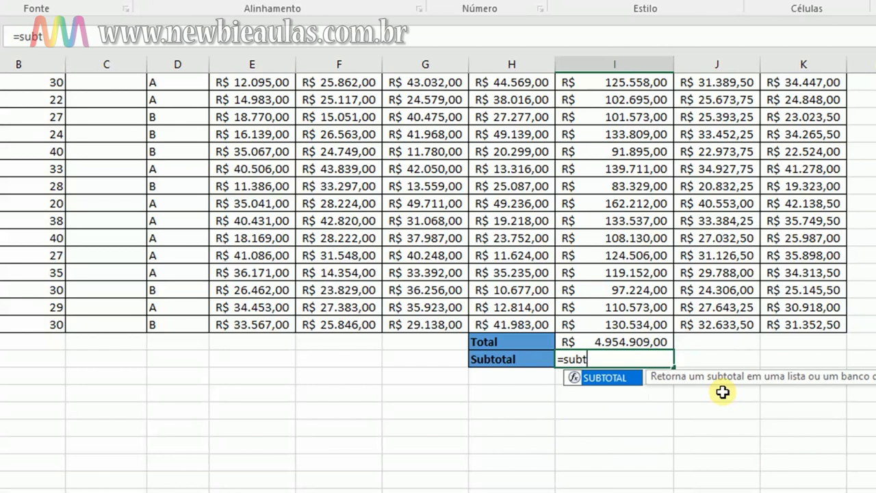
pyautogui.write('ototal')
pyautogui.press('BackSpace')
pyautogui.press('BackSpace')
pyautogui.press('BackSpace')
pyautogui.press('BackSpace')
pyautogui.press('BackSpace')
pyautogui.write('ta')
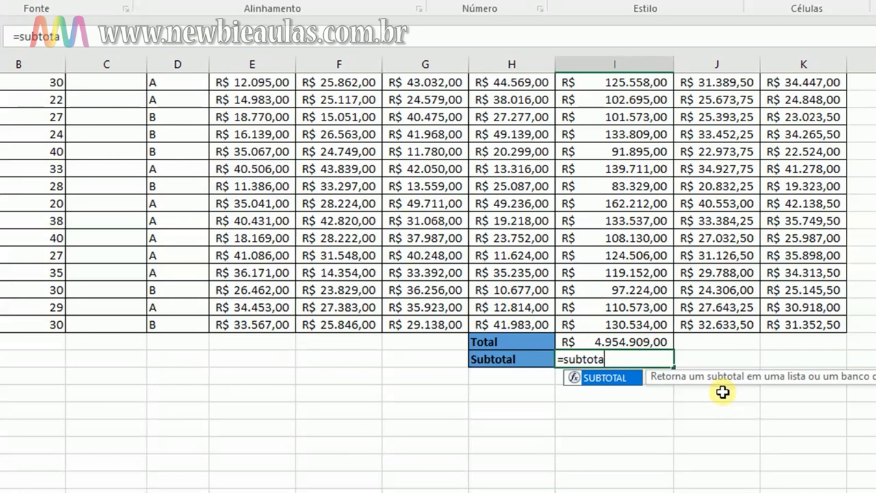
pyautogui.write('l')
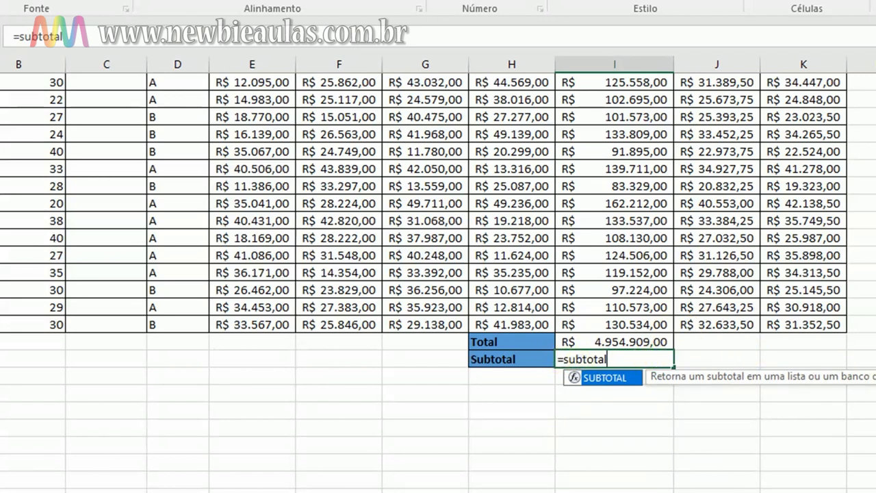
pyautogui.write('(')
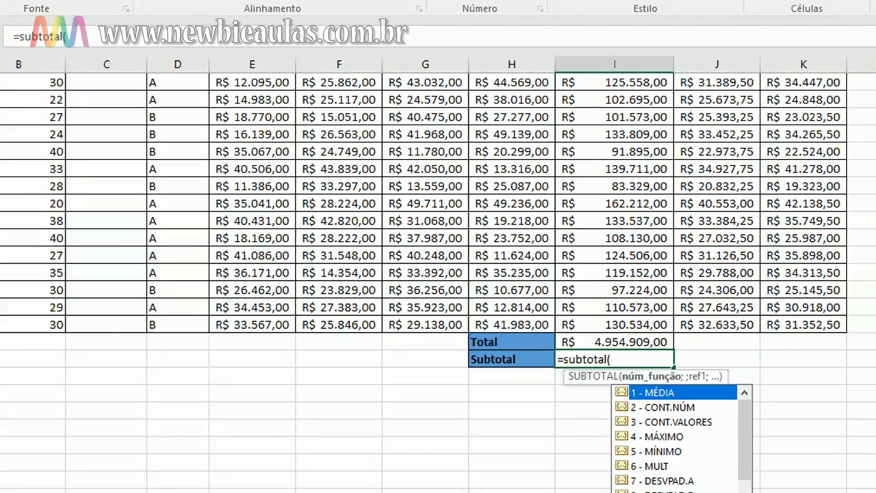
pyautogui.moveTo(751, 440)
pyautogui.mouseDown()
pyautogui.moveTo(745, 489)
pyautogui.moveTo(755, 436)
pyautogui.mouseUp()
pyautogui.write('9')
pyautogui.write(';')
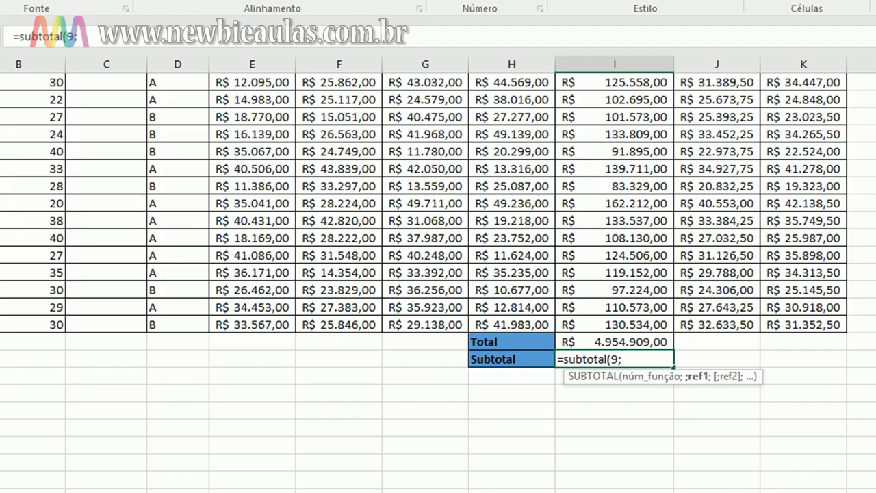
# Complete the Subtotal formula with the range I3:I44 and apply the accounting number format to I46.
pyautogui.scroll(15, 624, 361)
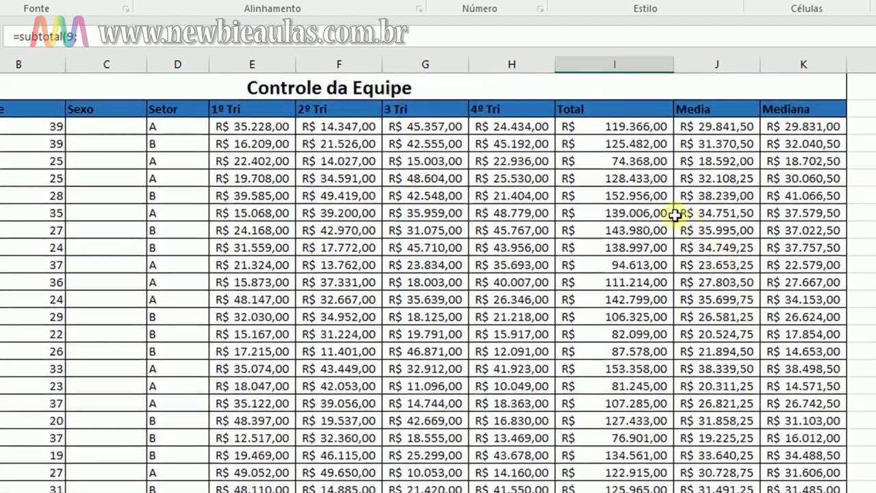
pyautogui.moveTo(625, 126); pyautogui.dragTo(626, 491)
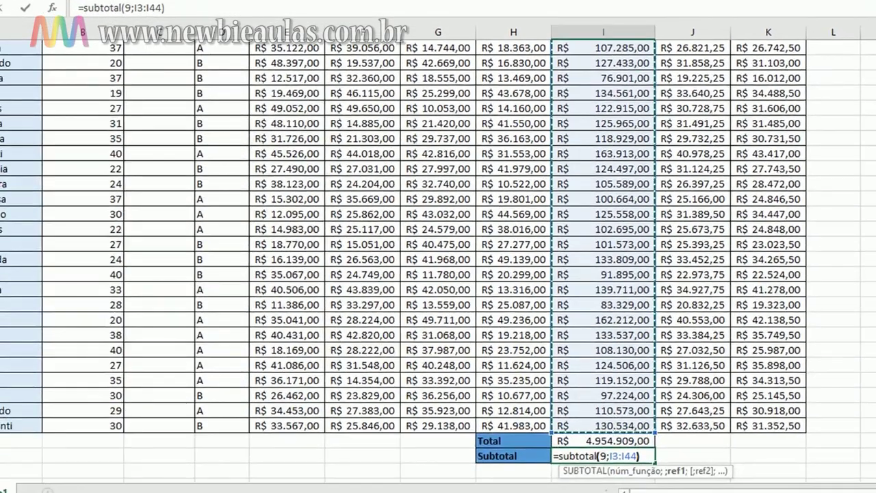
pyautogui.scroll(-2, 845, 404)
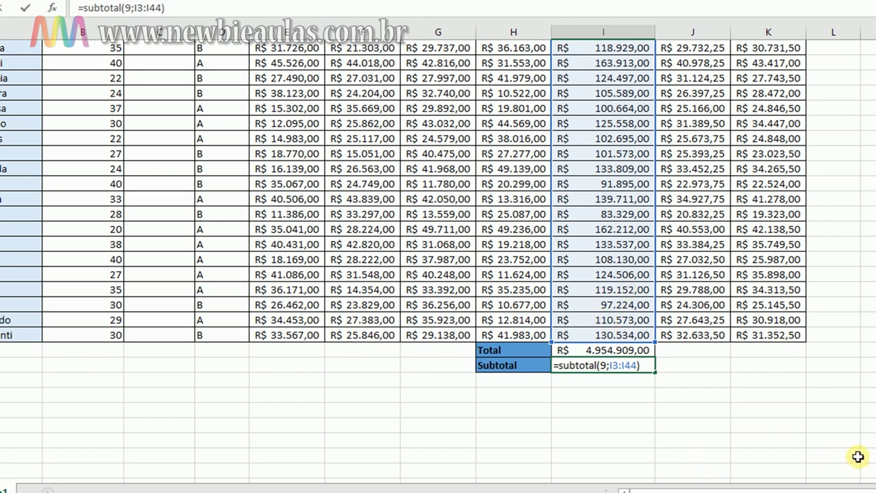
pyautogui.press('Return')
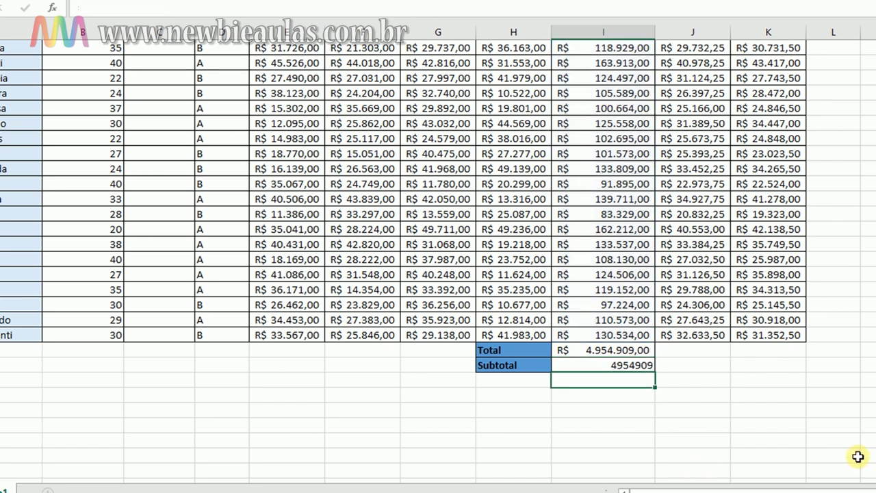
pyautogui.click(623, 365)
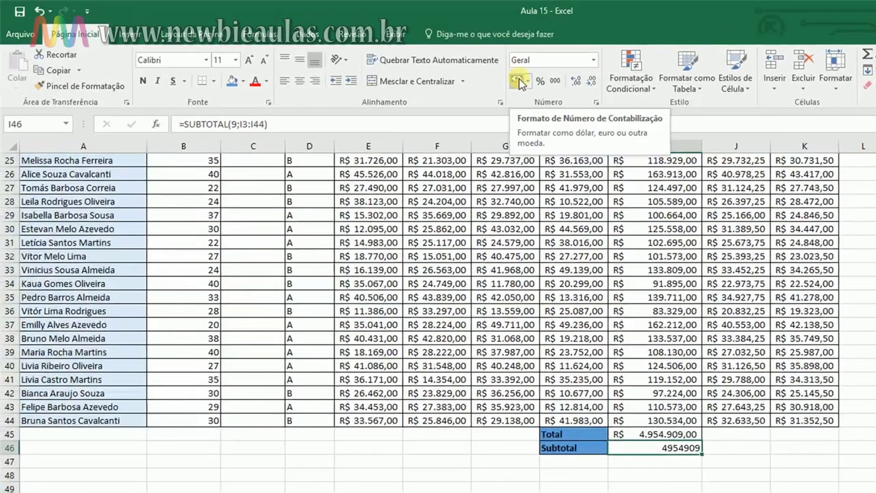
pyautogui.click(517, 81)
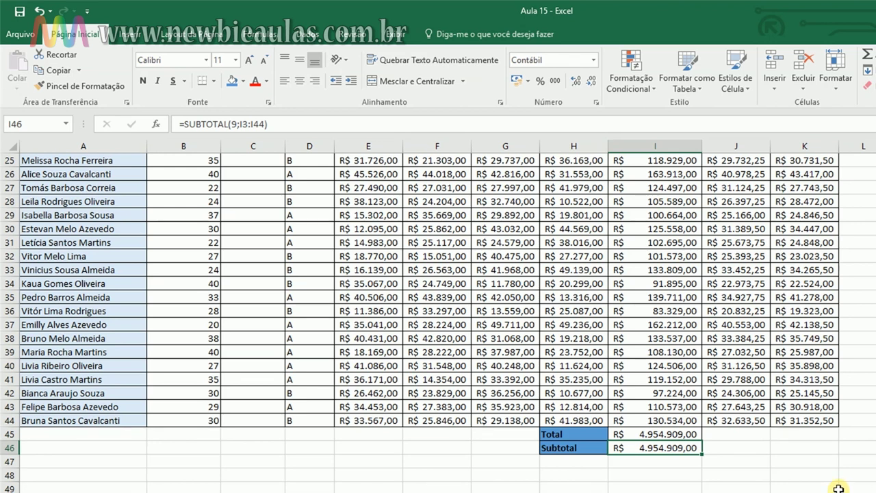
# Turn on filtering for the table's header row in row 2, starting from the Sexo heading.
pyautogui.scroll(1, 520, 428)
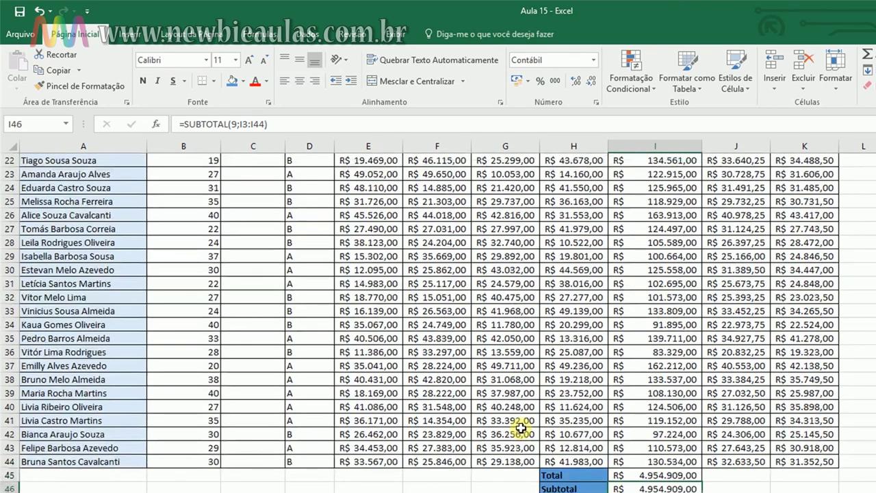
pyautogui.scroll(7, 361, 428)
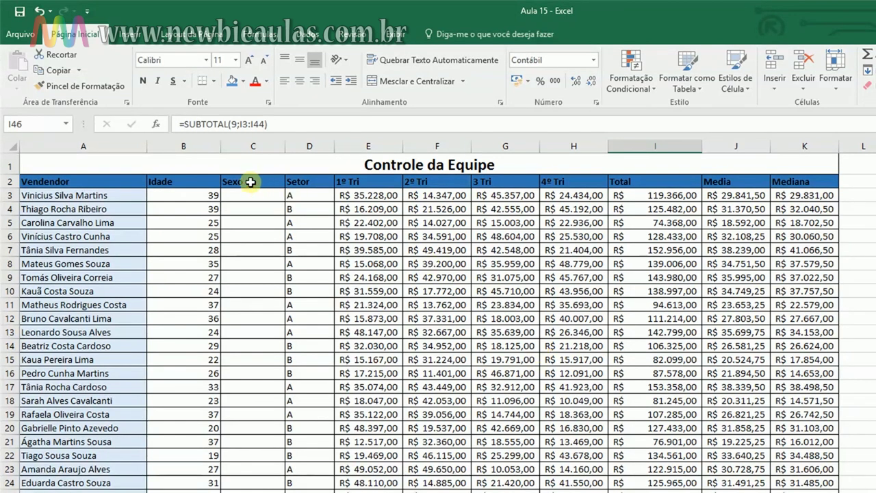
pyautogui.click(250, 181)
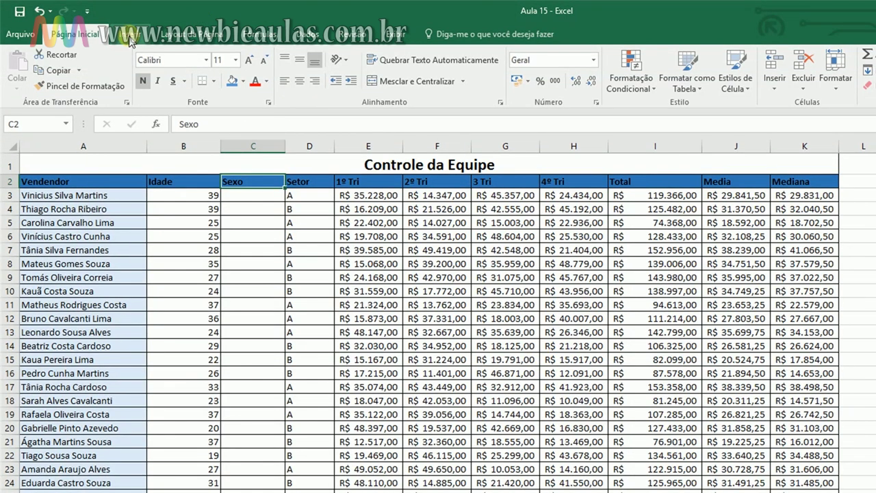
pyautogui.click(301, 41)
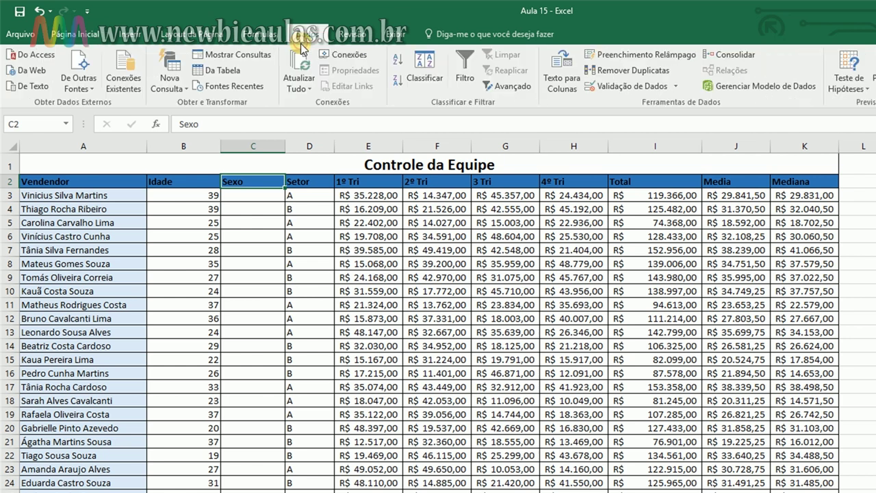
pyautogui.click(464, 68)
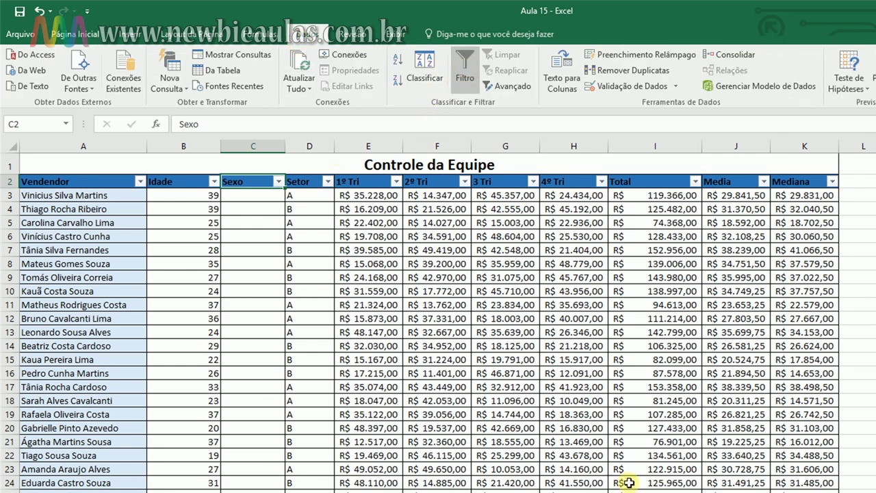
# Filter the table to show only Setor A for checking the Subtotal, and clear the Setor filter again.
pyautogui.click(327, 181)
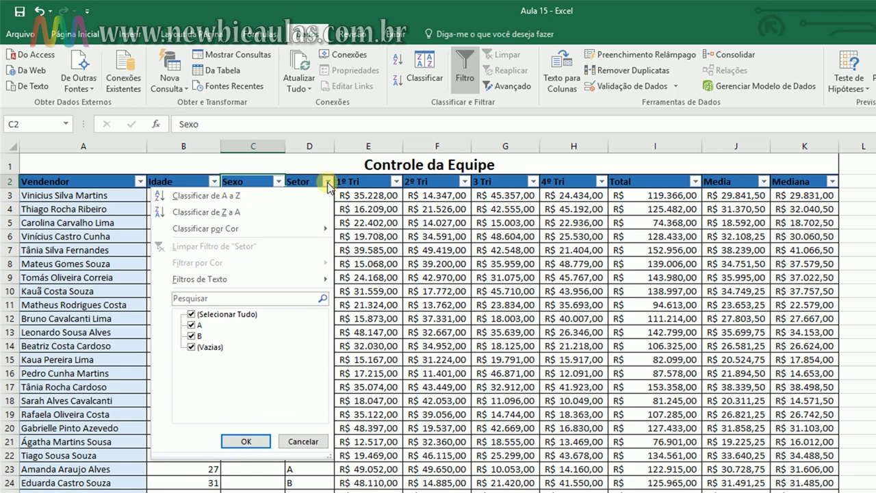
pyautogui.click(192, 315)
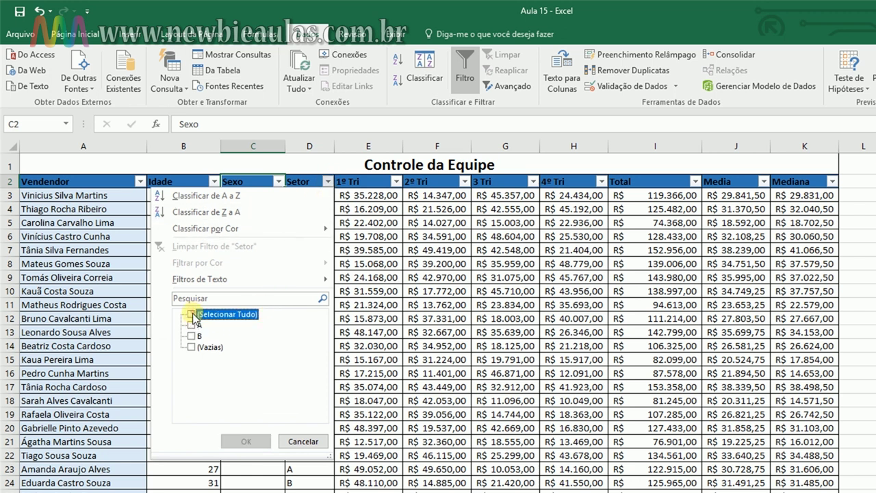
pyautogui.click(190, 325)
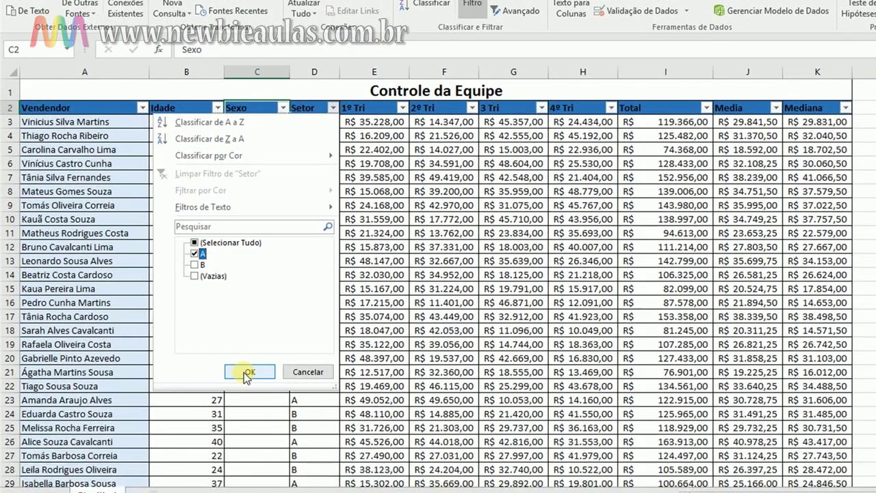
pyautogui.click(244, 441)
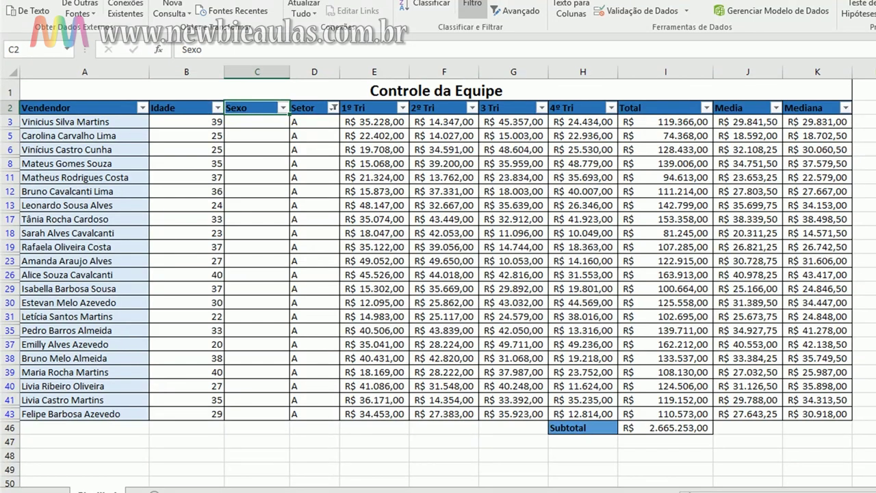
pyautogui.click(334, 108)
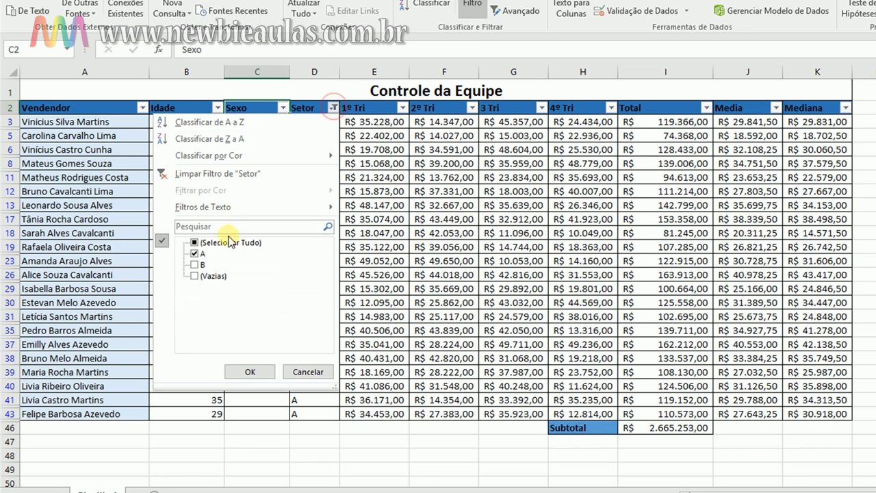
pyautogui.click(183, 174)
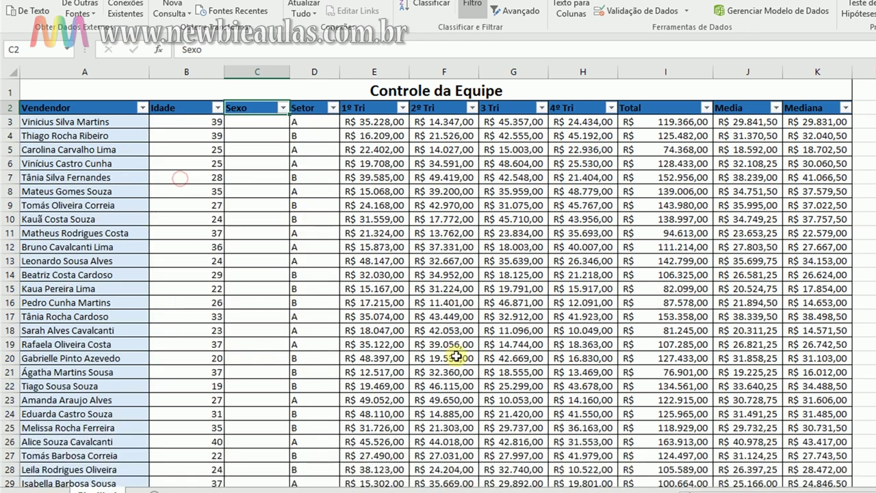
# Add borders to the Subtotal row cells I46:K46 through the cell formatting options.
pyautogui.scroll(-9, 260, 348)
pyautogui.scroll(2, 753, 349)
pyautogui.moveTo(667, 378); pyautogui.dragTo(845, 383)
pyautogui.rightClick(845, 383)
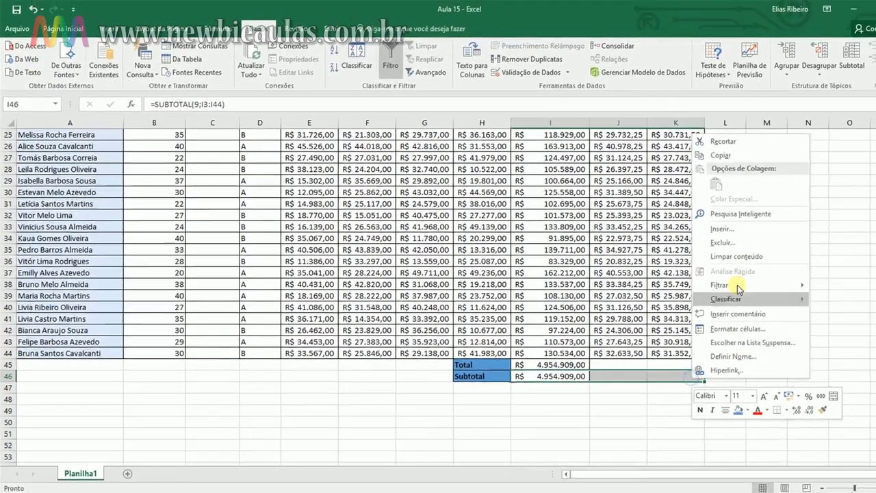
pyautogui.click(753, 335)
pyautogui.click(761, 254)
pyautogui.click(795, 254)
pyautogui.click(836, 447)
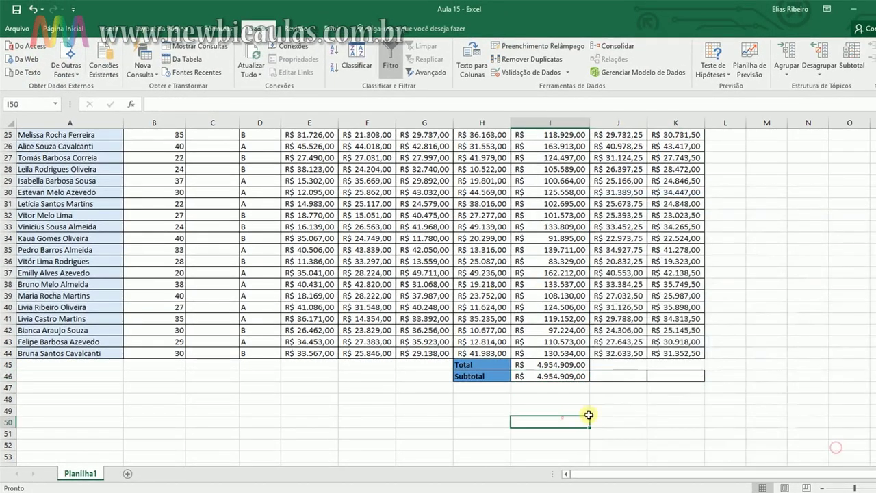
# Begin a SUBTOTAL formula in J46 under the Media column, with function number 1 (MÉDIA).
pyautogui.click(607, 375)
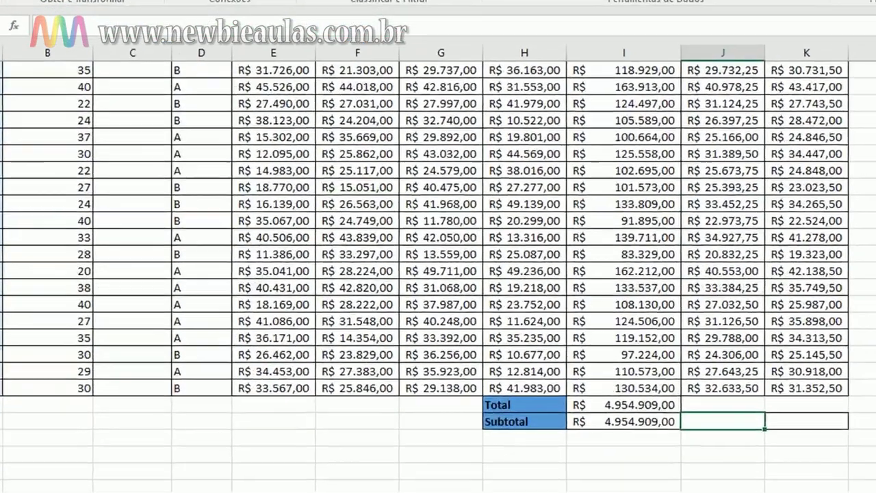
pyautogui.write('=')
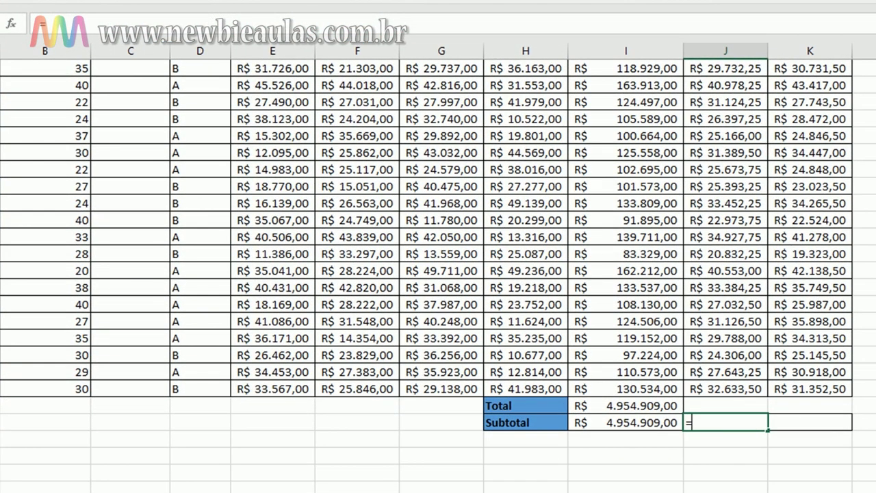
pyautogui.write('sub')
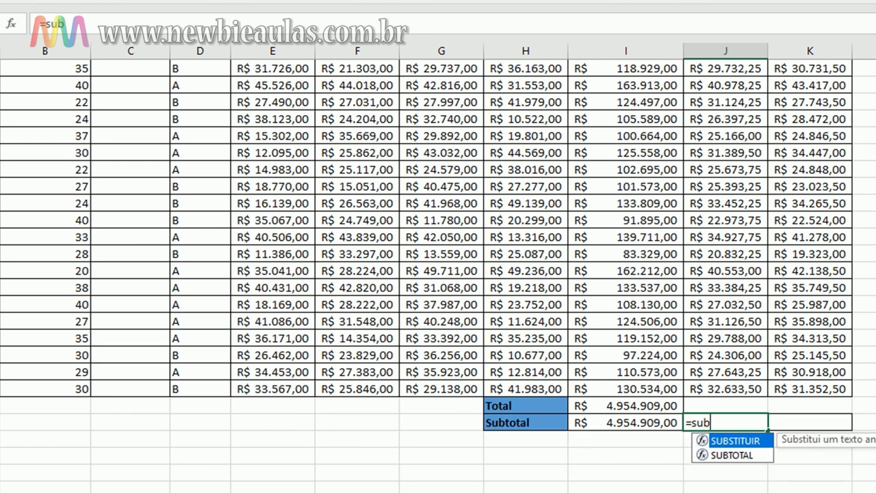
pyautogui.doubleClick(730, 454)
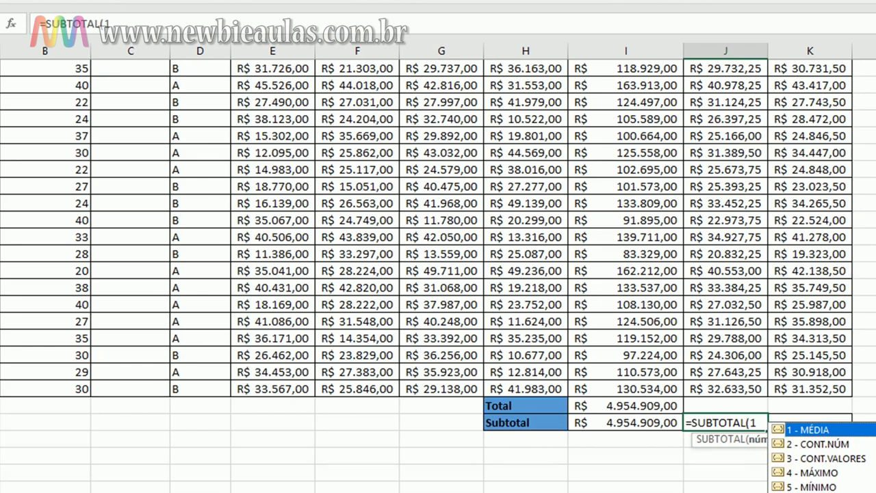
pyautogui.scroll(-8, 821, 459)
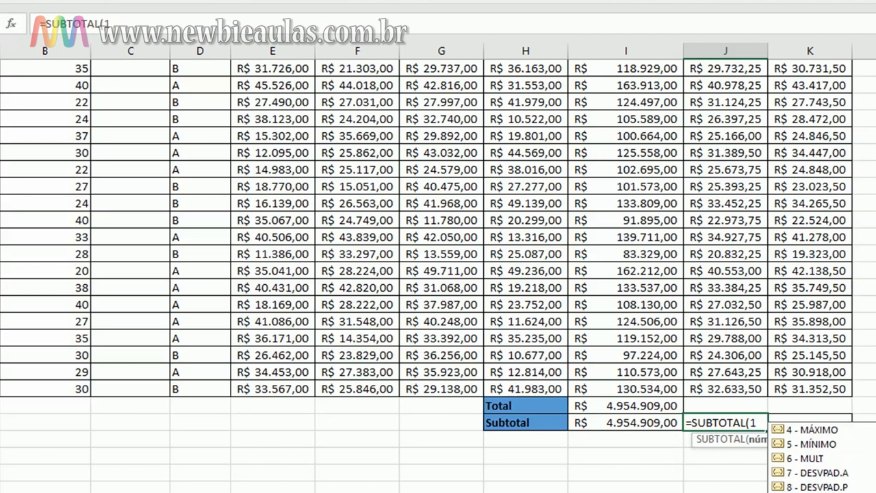
pyautogui.scroll(-2, 821, 458)
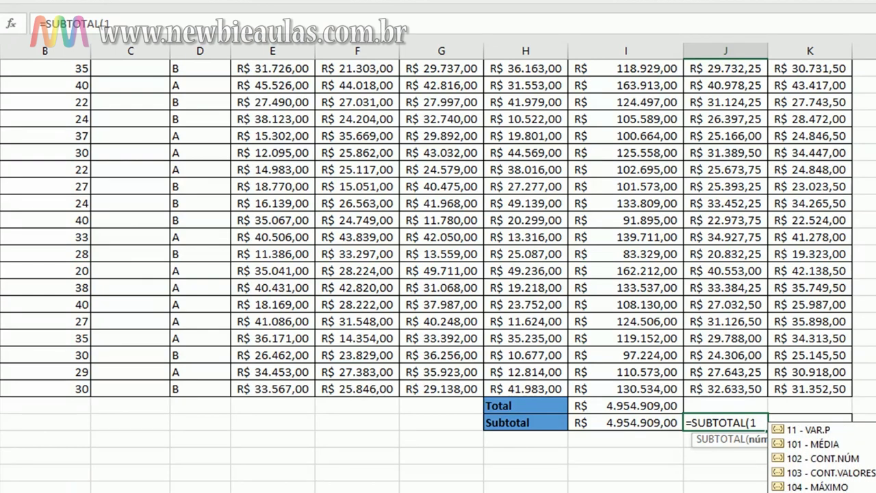
pyautogui.scroll(4, 821, 458)
pyautogui.scroll(6, 821, 458)
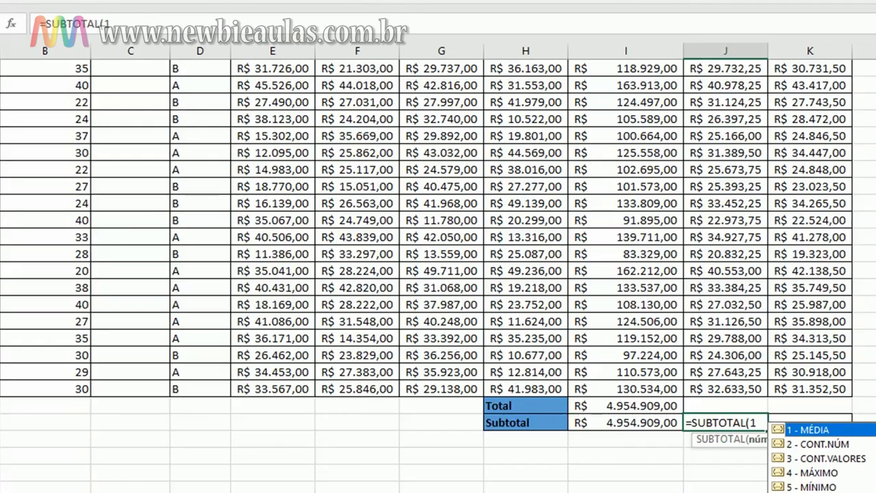
pyautogui.write(';')
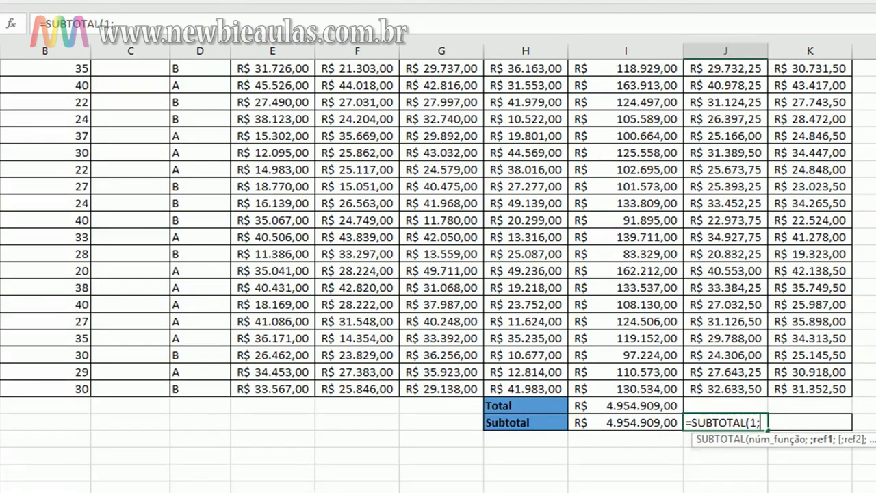
# Complete the J46 SUBTOTAL formula with the range J3:J44 and commit it.
pyautogui.scroll(8, 865, 316)
pyautogui.moveTo(734, 109); pyautogui.dragTo(767, 409)
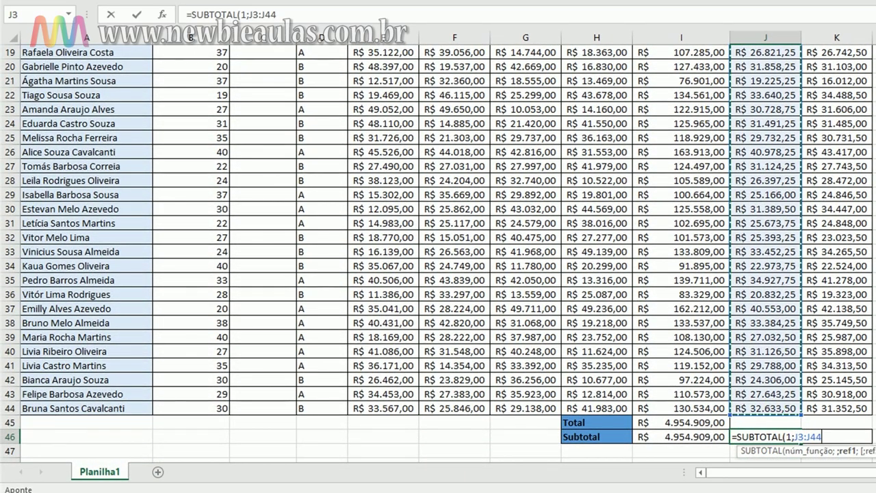
pyautogui.write(')')
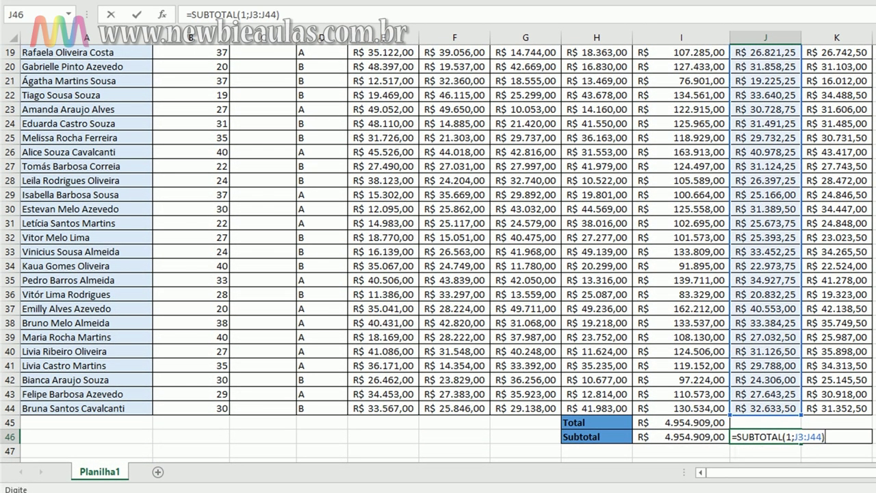
pyautogui.press('Return')
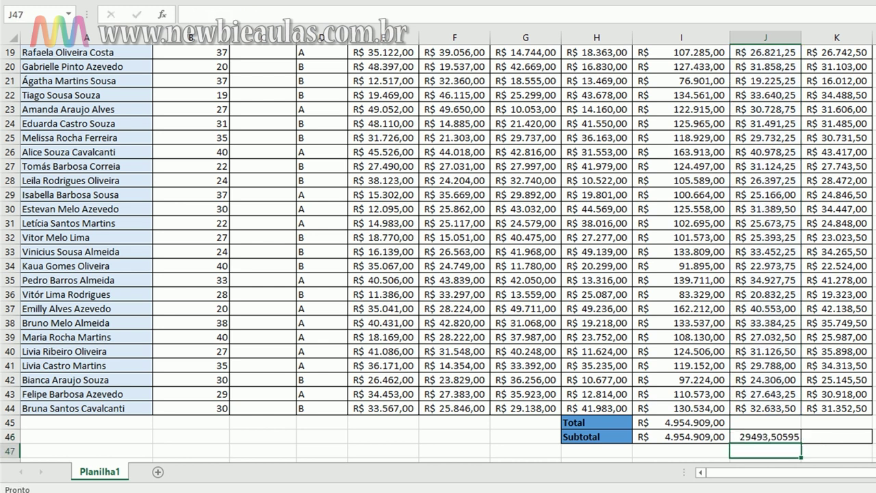
# Add borders to cells J45:K45 in the Total row.
pyautogui.moveTo(778, 422); pyautogui.dragTo(844, 425)
pyautogui.rightClick(850, 426)
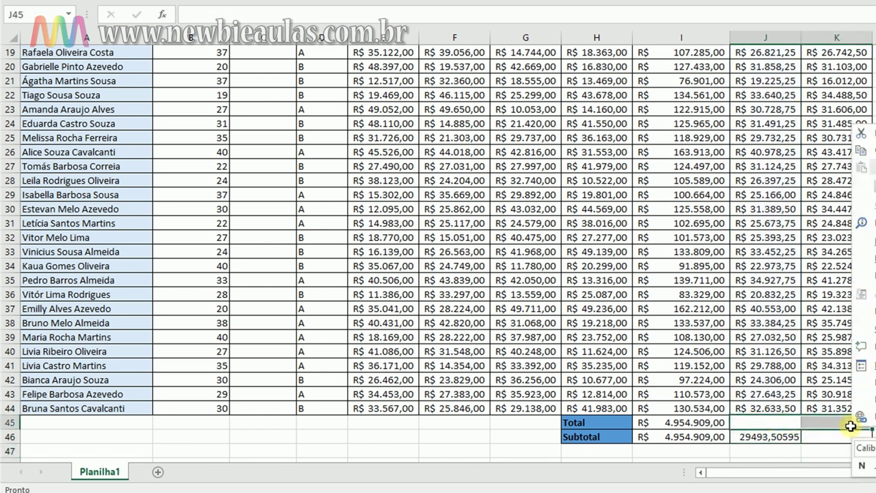
pyautogui.click(870, 365)
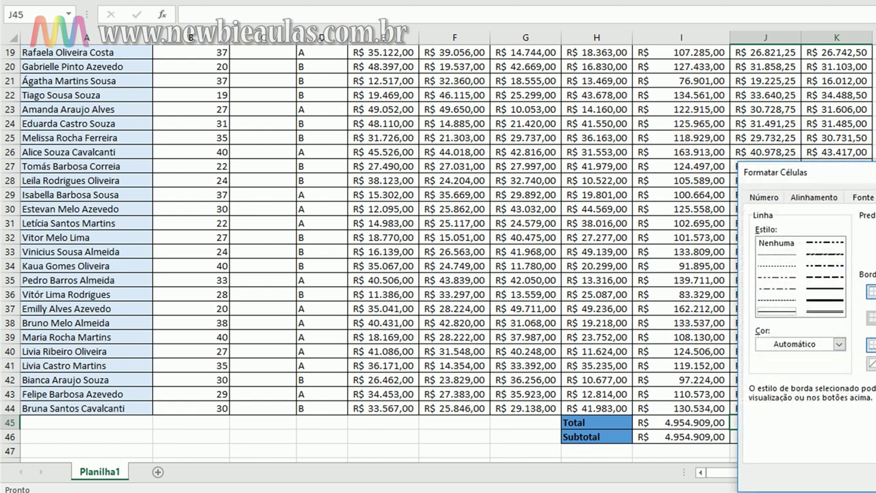
pyautogui.press('Escape')
# Calculate the average of the Media column in J45 using the AutoSoma Média function on J3:J45.
pyautogui.click(776, 422)
pyautogui.scroll(6, 812, 395)
pyautogui.moveTo(744, 91); pyautogui.dragTo(767, 424)
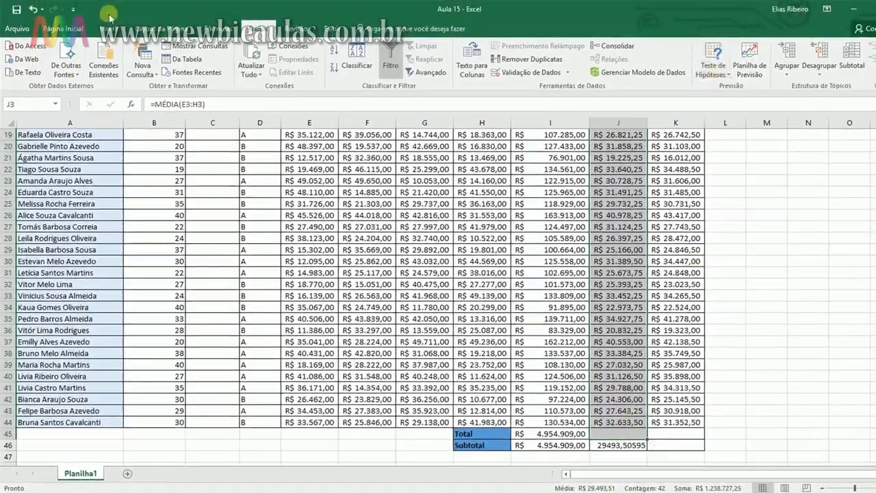
pyautogui.click(63, 29)
pyautogui.click(774, 45)
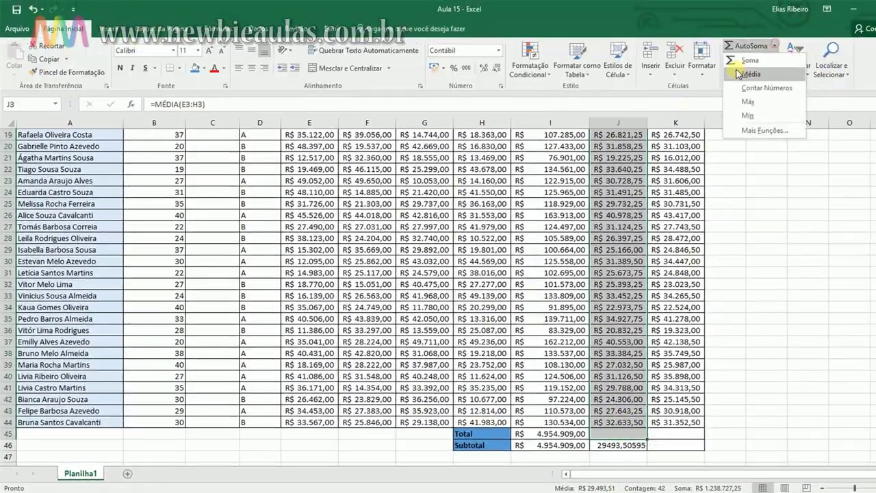
pyautogui.click(750, 74)
# Apply the accounting number format to the Media subtotal in J46.
pyautogui.scroll(-7, 774, 273)
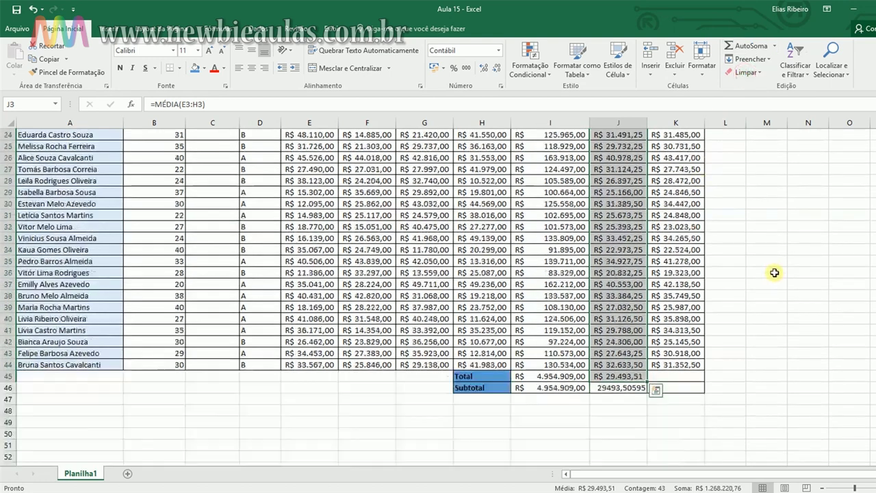
pyautogui.click(633, 387)
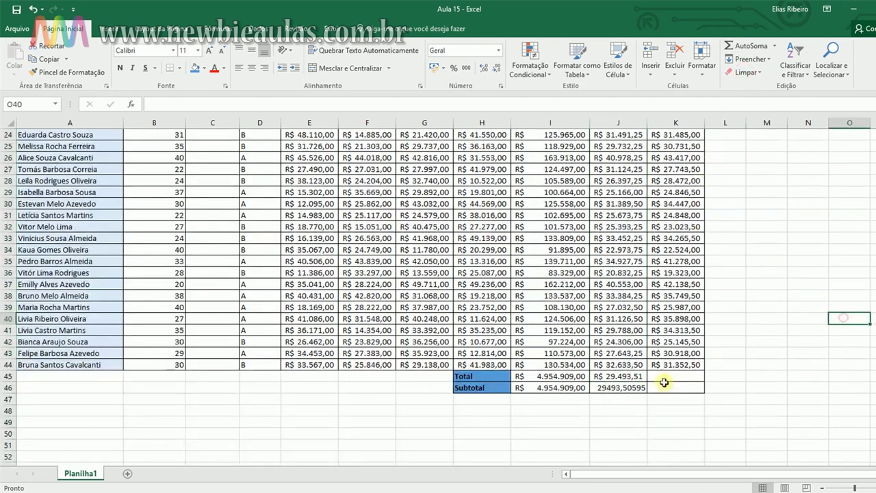
pyautogui.click(433, 68)
pyautogui.click(805, 288)
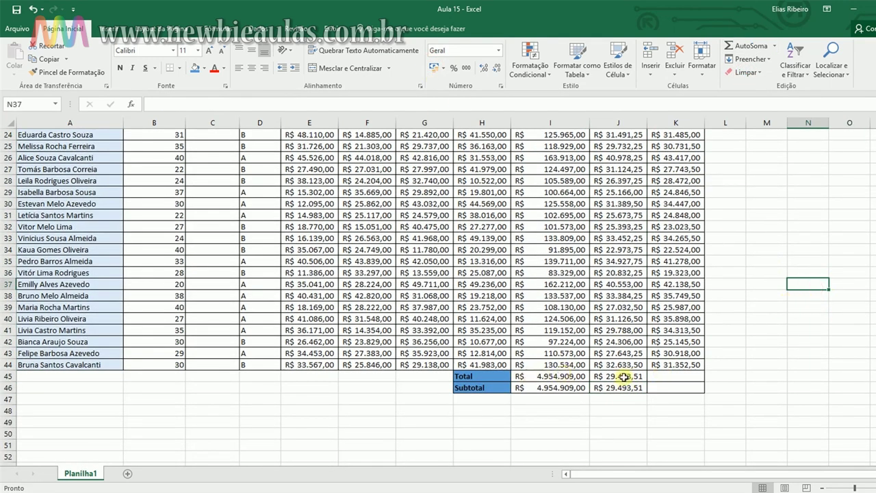
# Filter the table to show only Setor B and examine the subtotals in I46 and J46.
pyautogui.scroll(8, 319, 361)
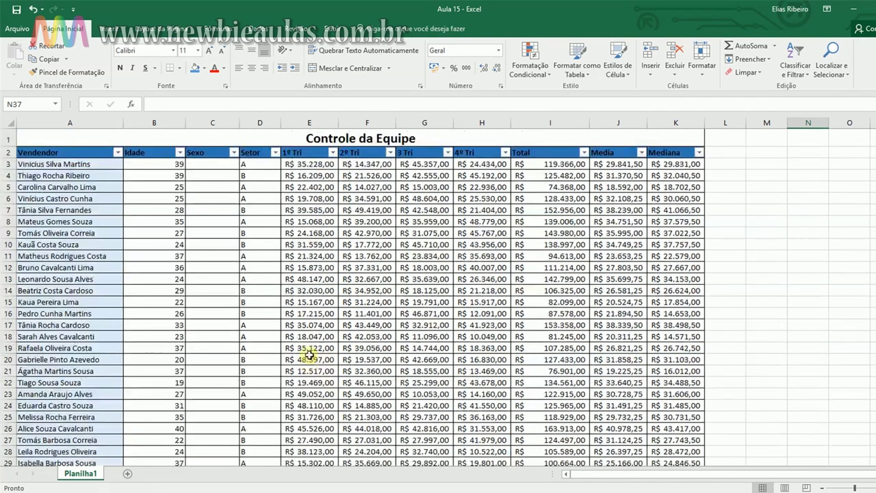
pyautogui.click(276, 152)
pyautogui.click(160, 263)
pyautogui.click(161, 281)
pyautogui.click(206, 370)
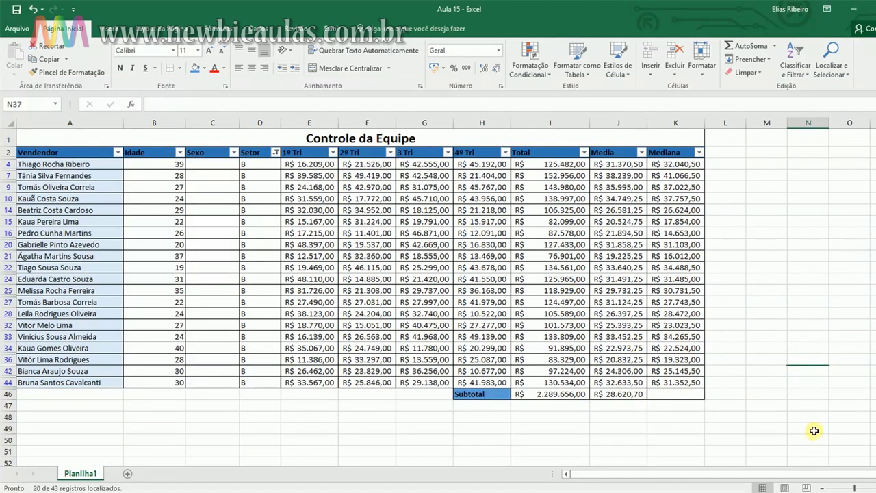
pyautogui.click(568, 395)
pyautogui.click(606, 395)
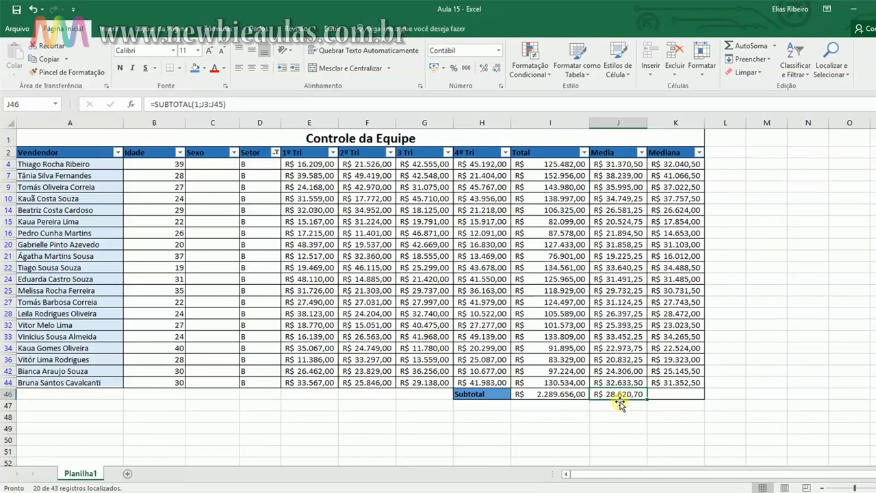
# Select all Setor values in the filter again and compare the Total and Subtotal rows.
pyautogui.click(275, 152)
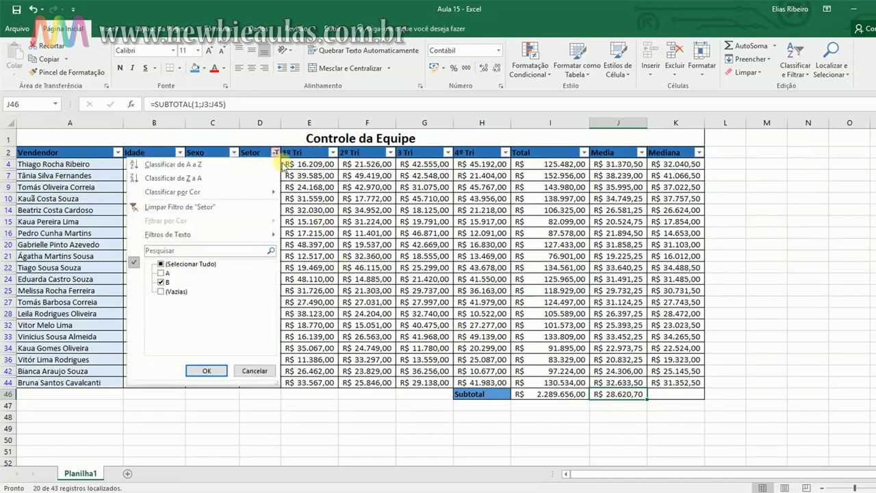
pyautogui.click(163, 264)
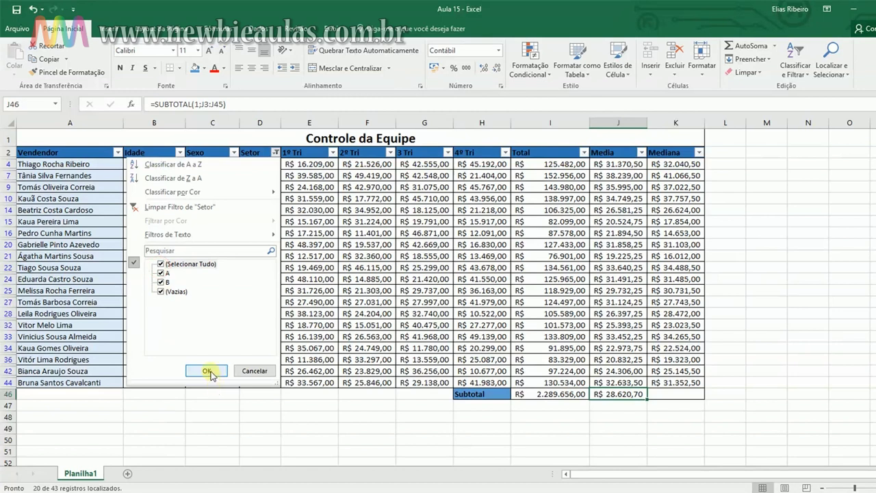
pyautogui.click(207, 370)
pyautogui.scroll(-9, 405, 316)
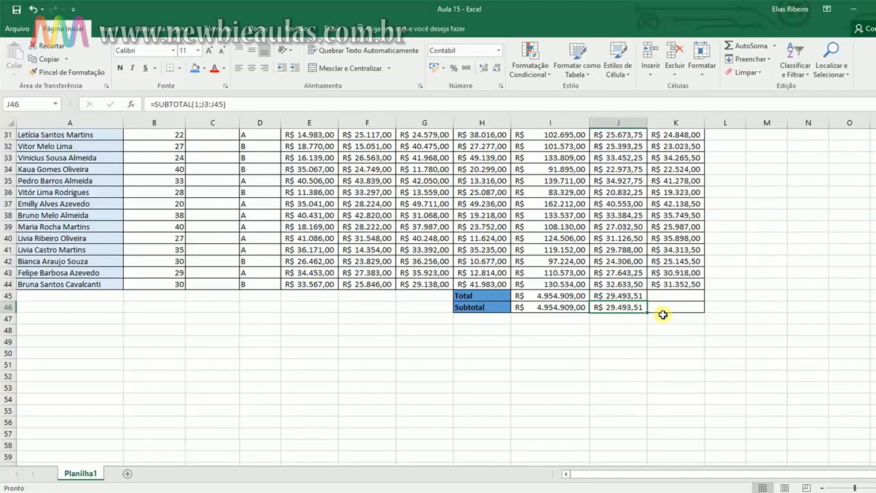
# Filter the Total column to show only rows with values less than 50000.
pyautogui.scroll(3, 662, 314)
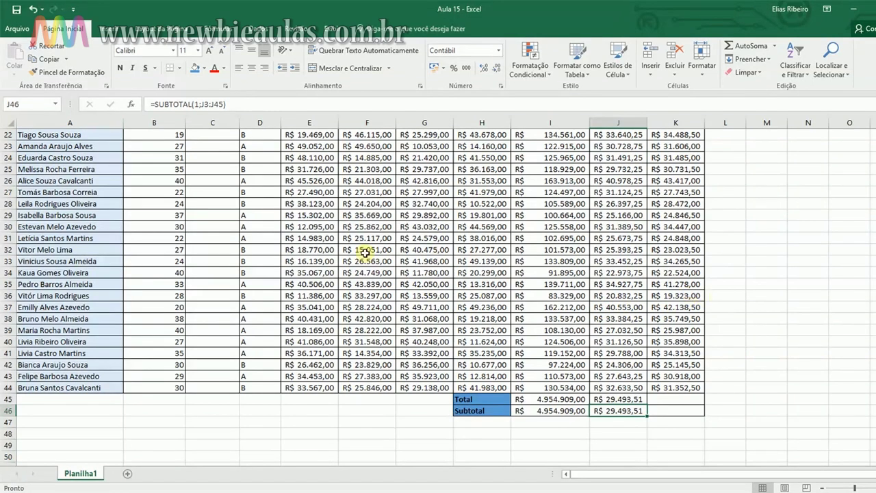
pyautogui.scroll(6, 252, 253)
pyautogui.scroll(1, 121, 186)
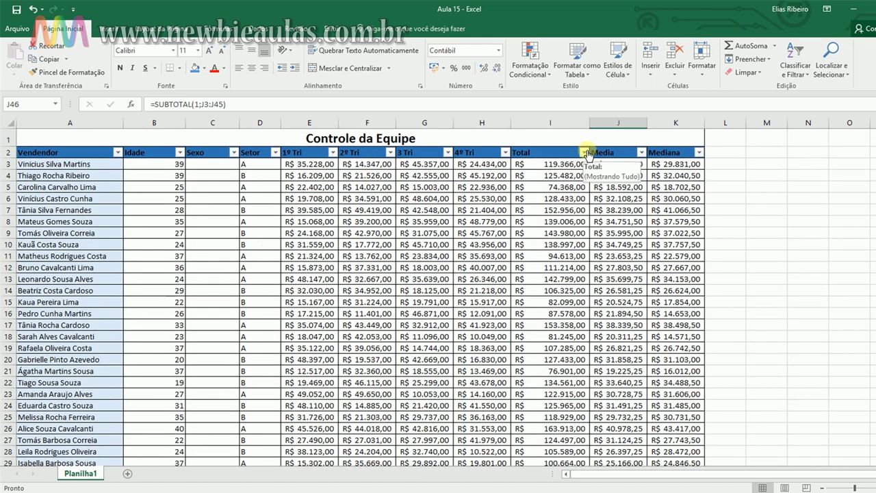
pyautogui.click(586, 153)
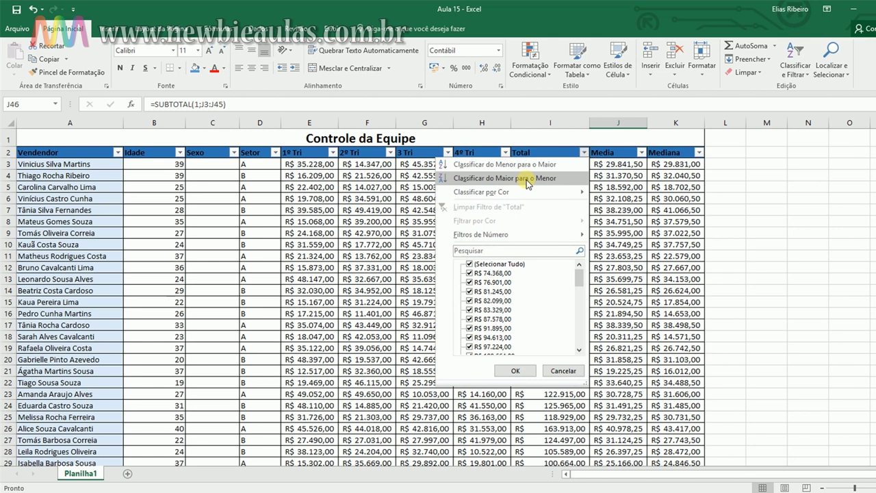
pyautogui.moveTo(498, 236)
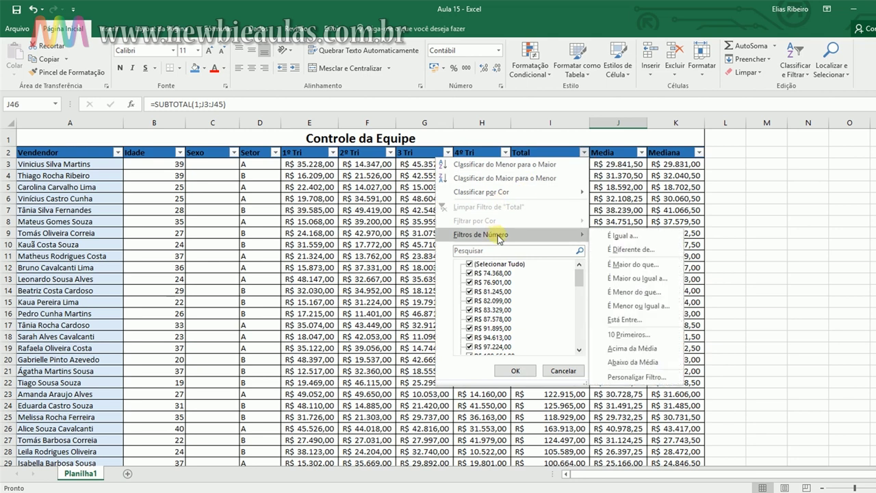
pyautogui.click(655, 294)
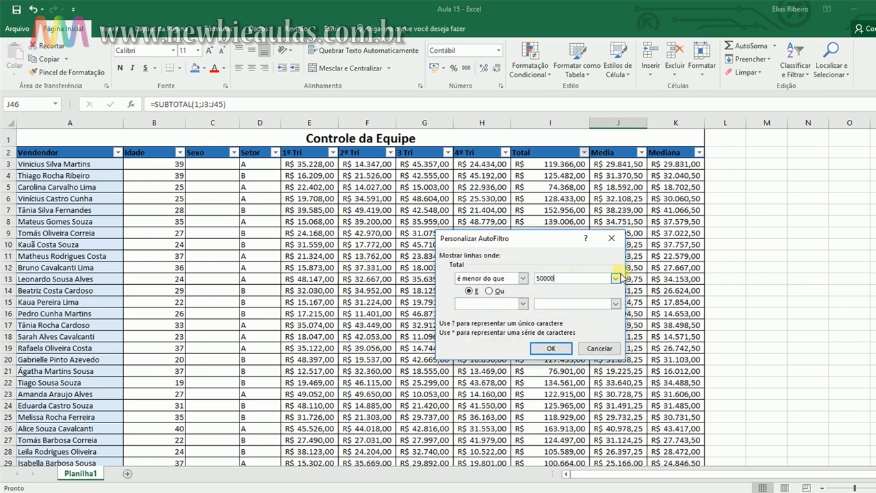
pyautogui.click(551, 349)
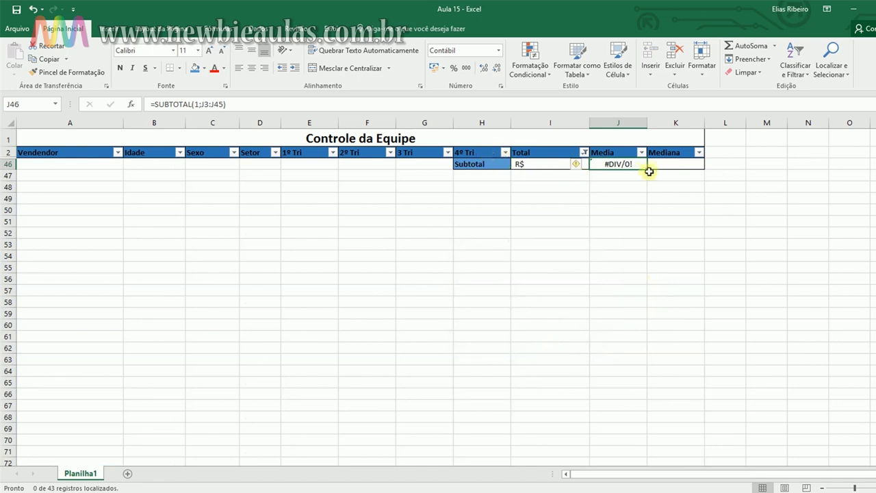
# Raise the limit of the Total column's less-than filter to list vendors with five-digit totals, and check the subtotals in I46 and J46.
pyautogui.click(585, 152)
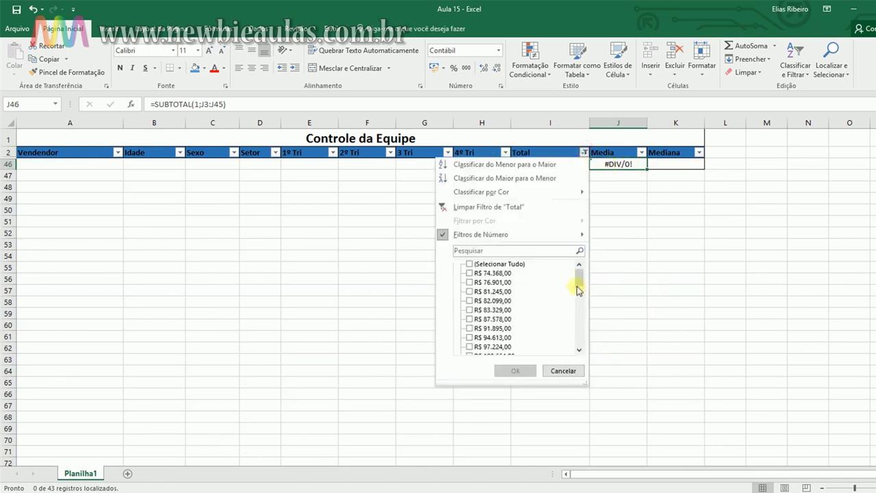
pyautogui.moveTo(582, 278)
pyautogui.mouseDown()
pyautogui.moveTo(582, 340)
pyautogui.moveTo(582, 272)
pyautogui.mouseUp()
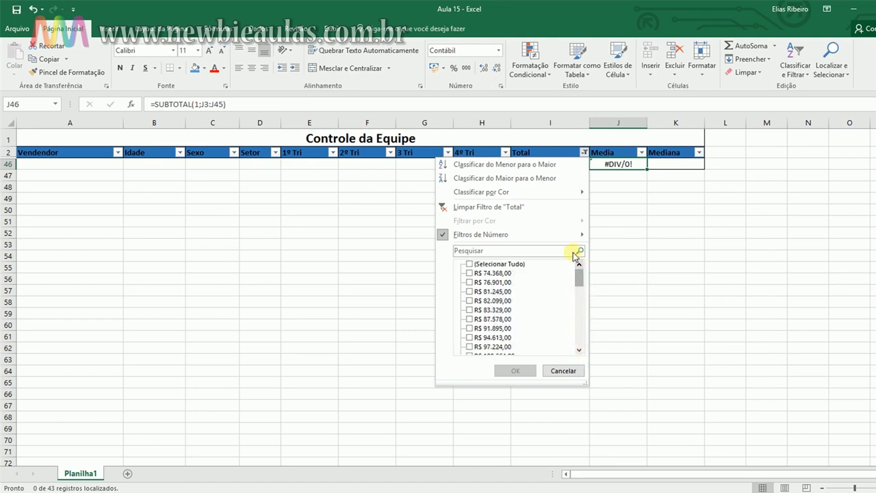
pyautogui.moveTo(569, 233)
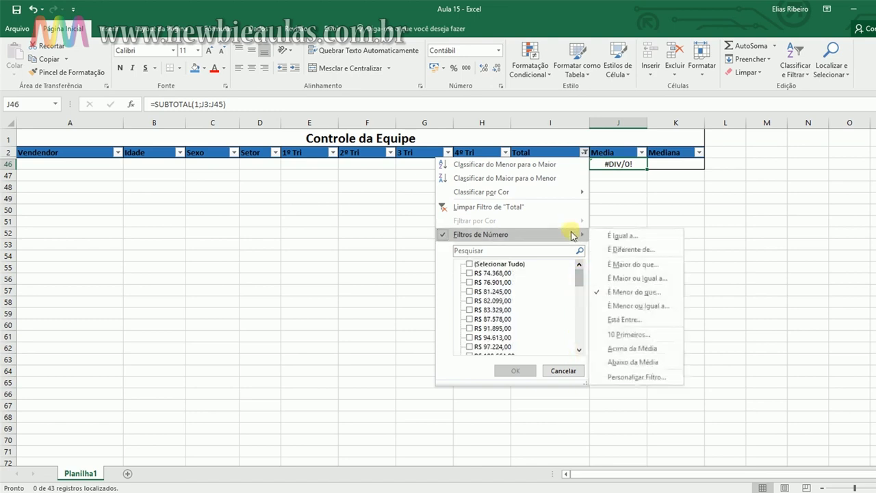
pyautogui.click(642, 290)
pyautogui.click(563, 278)
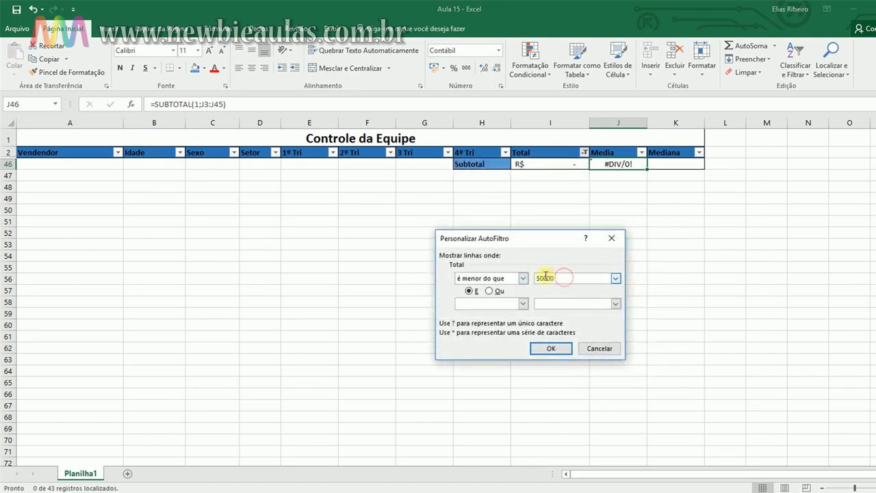
pyautogui.moveTo(567, 279); pyautogui.dragTo(530, 274)
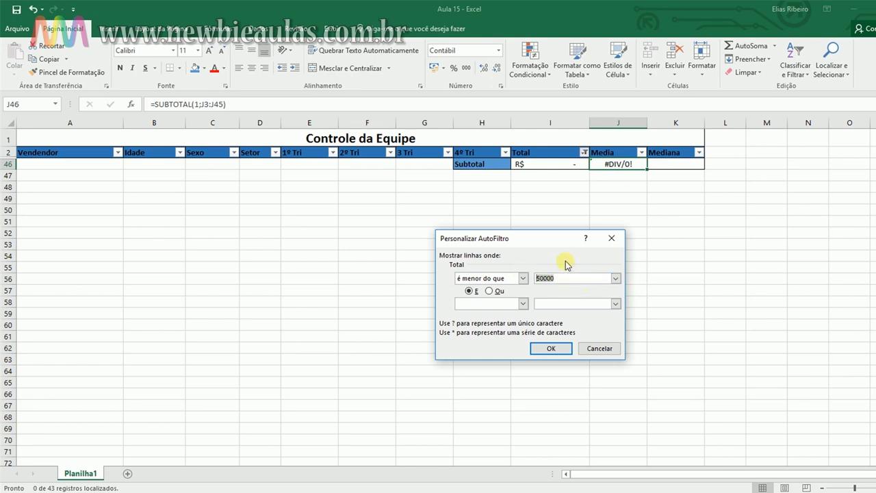
pyautogui.write('1')
pyautogui.click(550, 348)
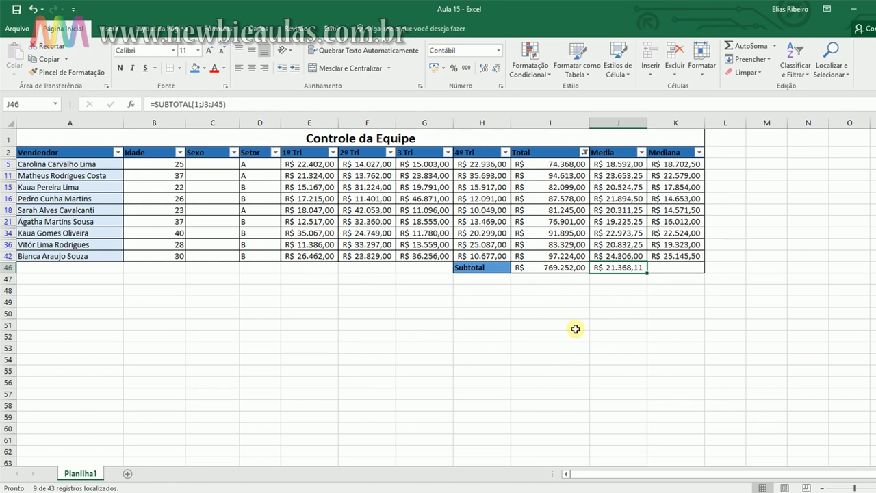
pyautogui.click(560, 269)
pyautogui.click(602, 268)
pyautogui.click(548, 270)
pyautogui.click(612, 270)
# Wrap the Total subtotal formula in I46 in SEERRO so that it returns "Sem valores" on an error.
pyautogui.click(561, 269)
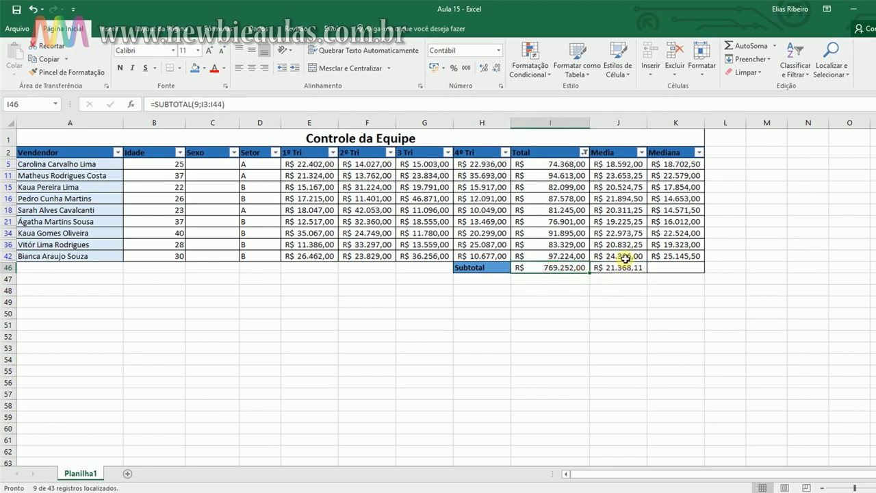
pyautogui.click(157, 103)
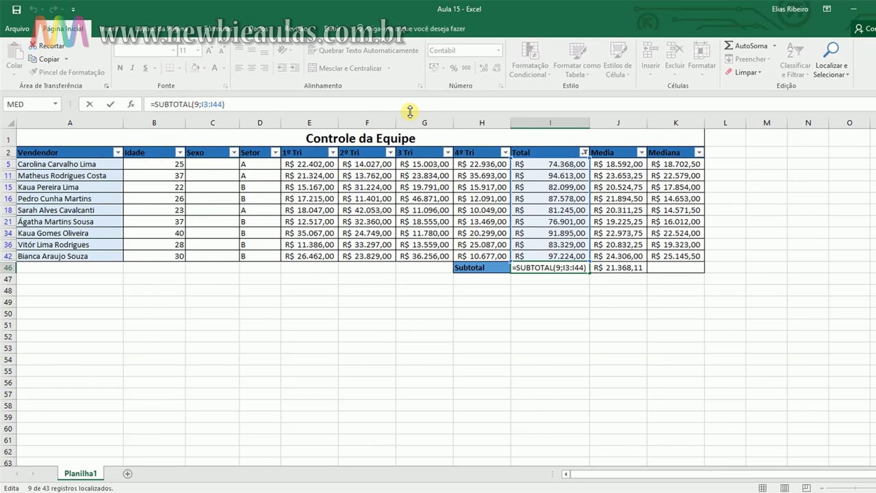
pyautogui.write('ser')
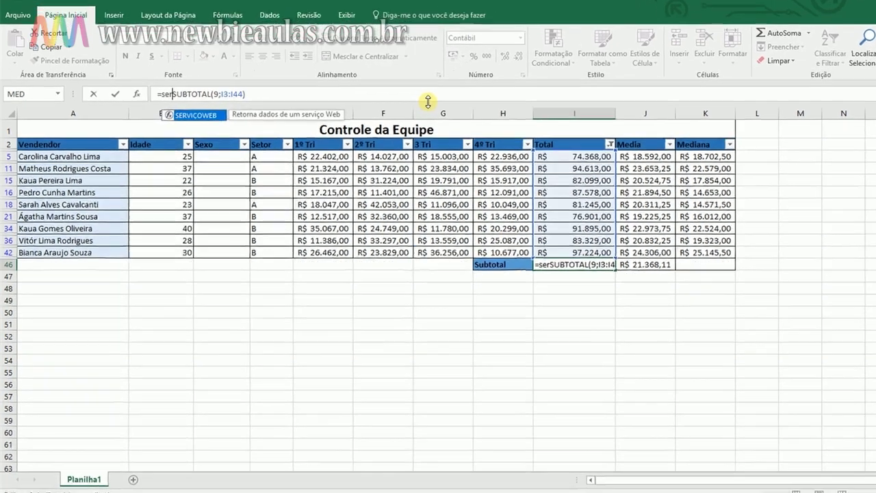
pyautogui.press('BackSpace')
pyautogui.write('erro')
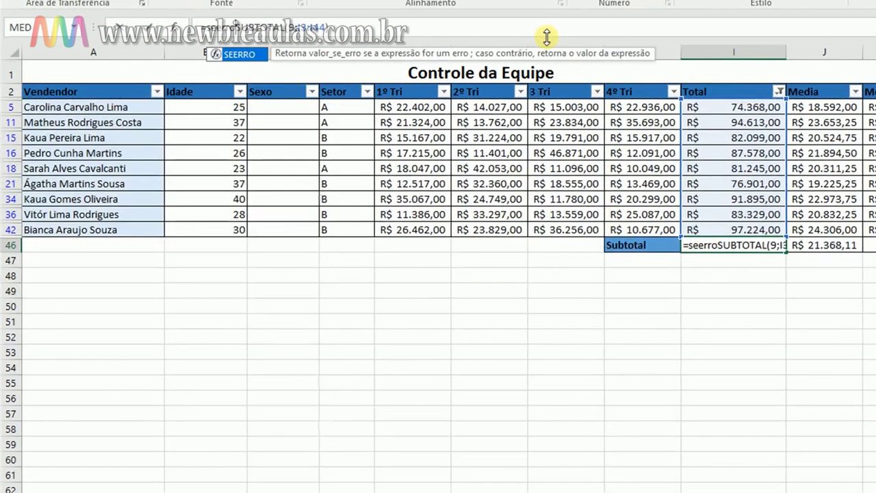
pyautogui.write('(')
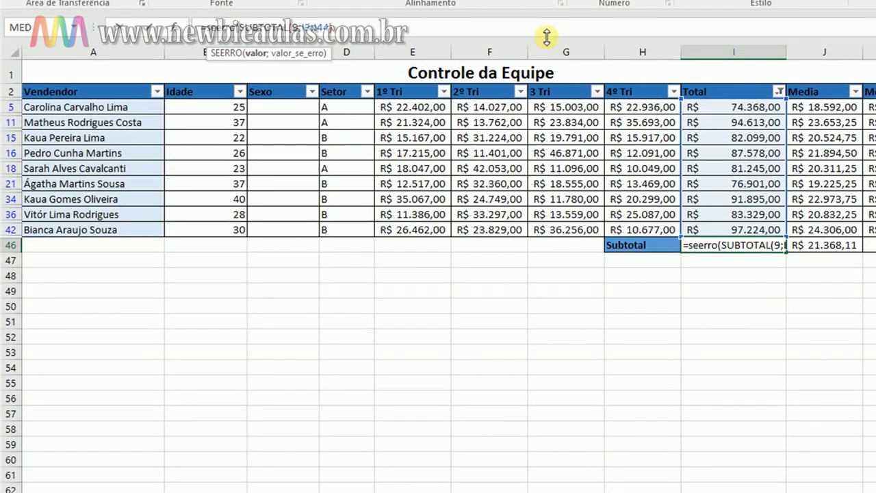
pyautogui.click(353, 29)
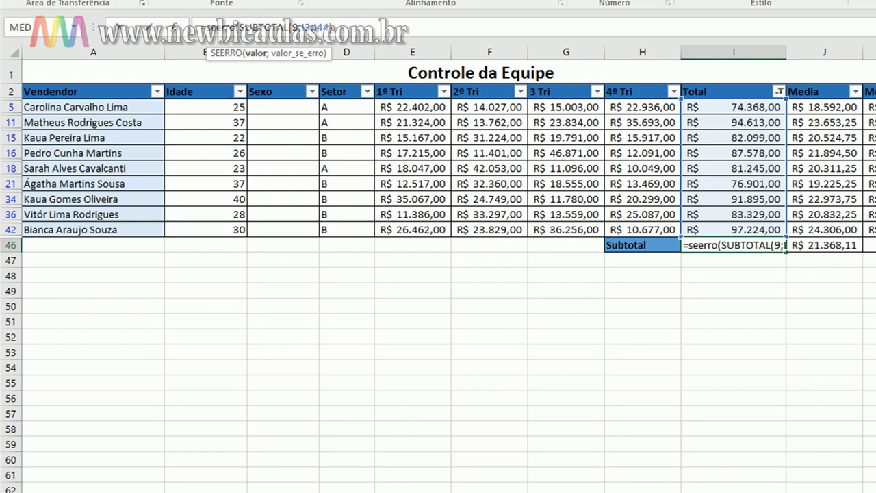
pyautogui.write(';')
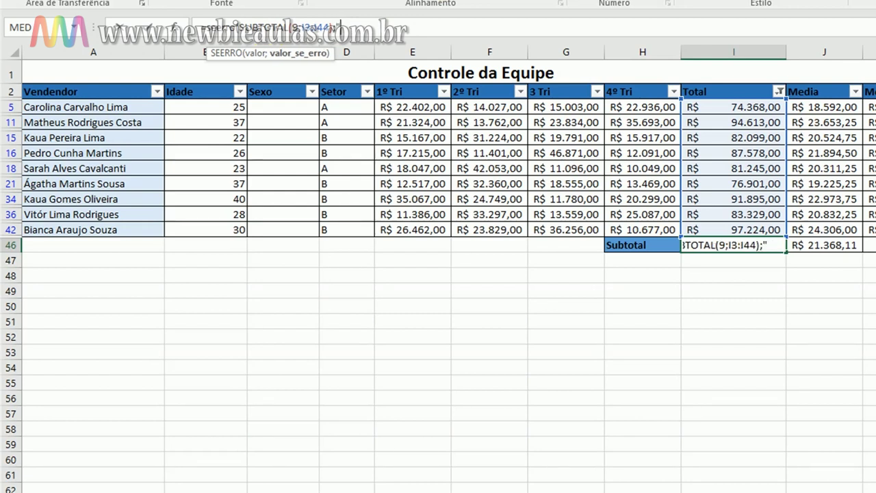
pyautogui.write('"Sem v')
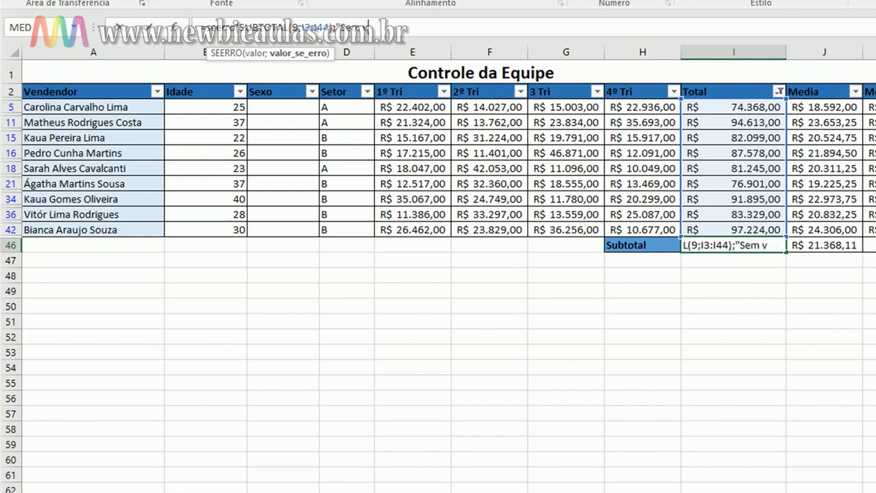
pyautogui.write('alores')
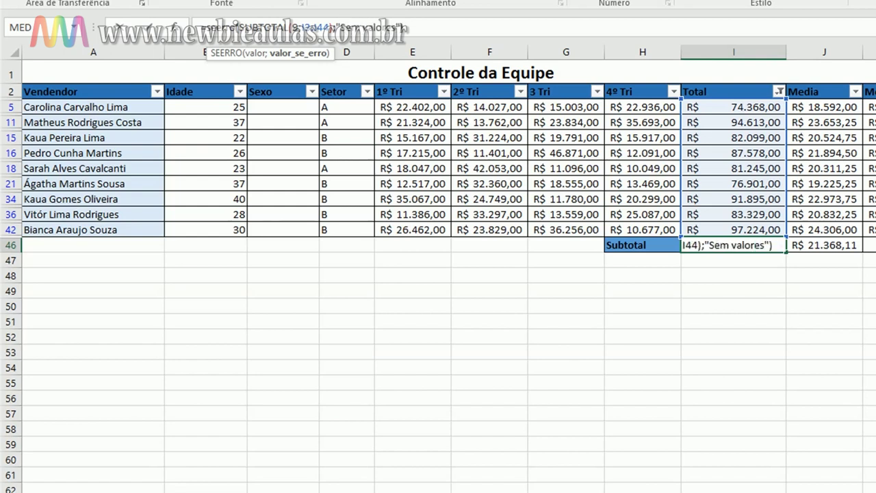
pyautogui.press('Return')
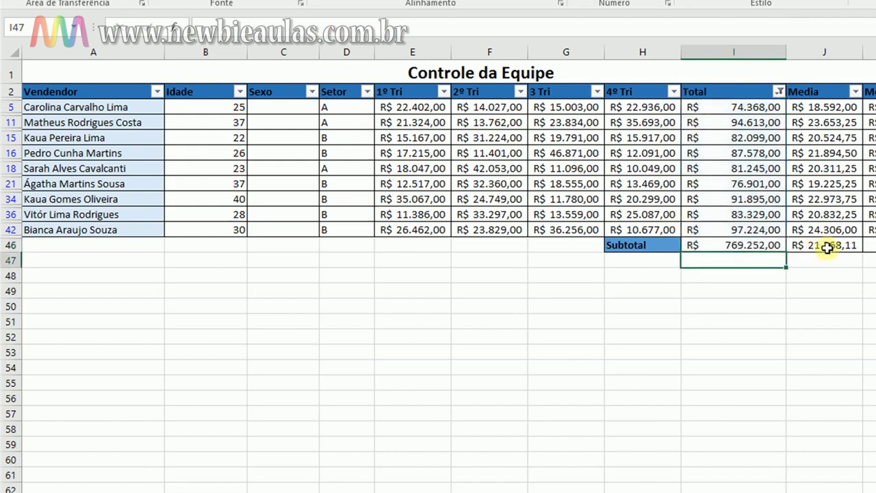
# Change the Media subtotal in J46 to =SEERRO(SUBTOTAL(1;J3:J45);"Sem valores").
pyautogui.click(727, 246)
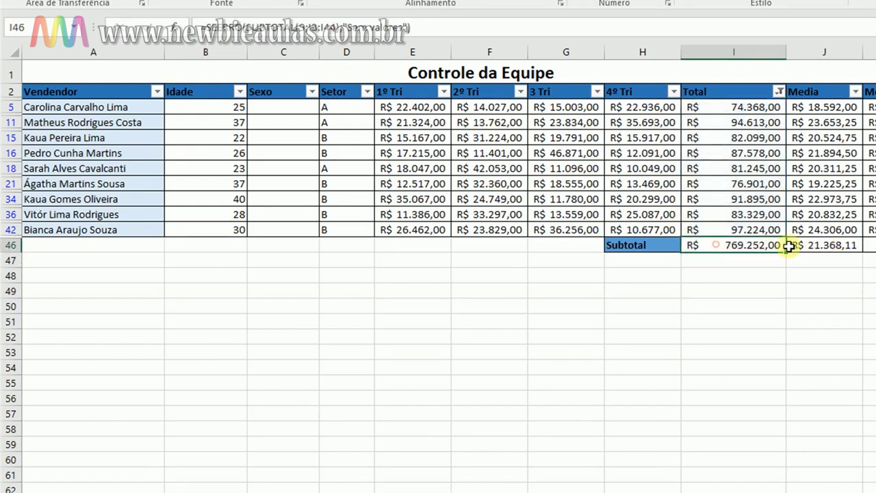
pyautogui.click(828, 245)
pyautogui.click(209, 26)
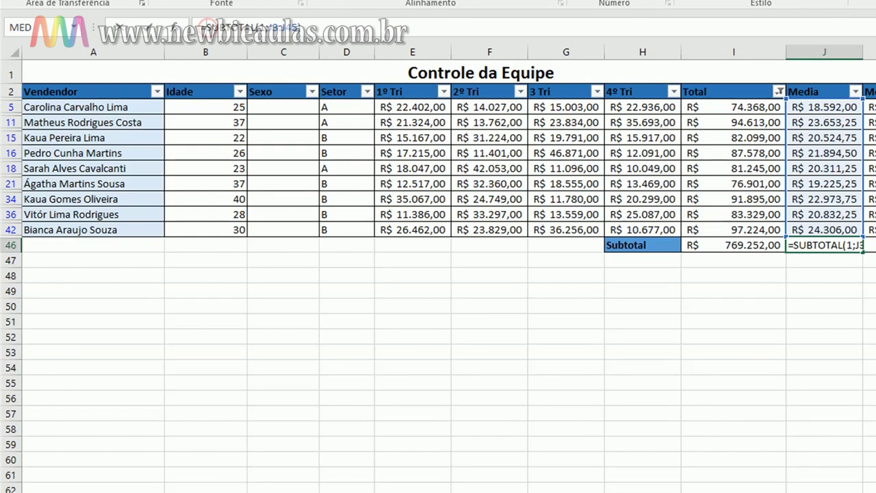
pyautogui.write('seerro')
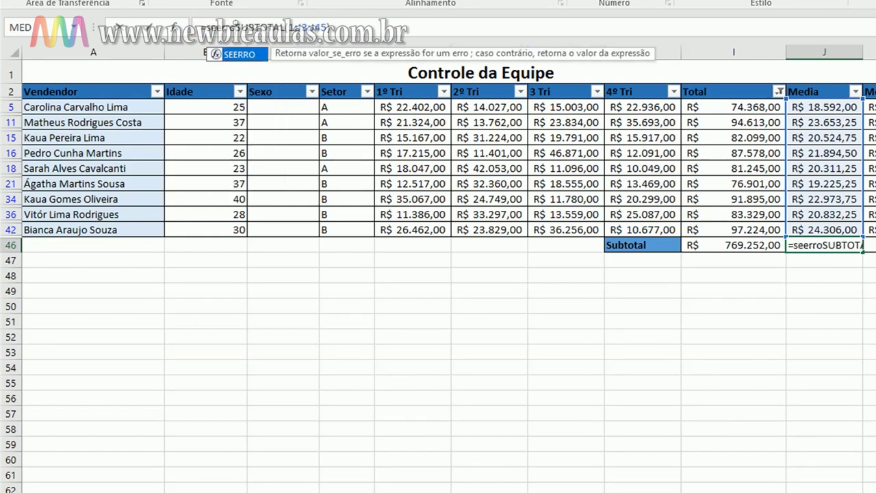
pyautogui.write('(')
pyautogui.click(361, 27)
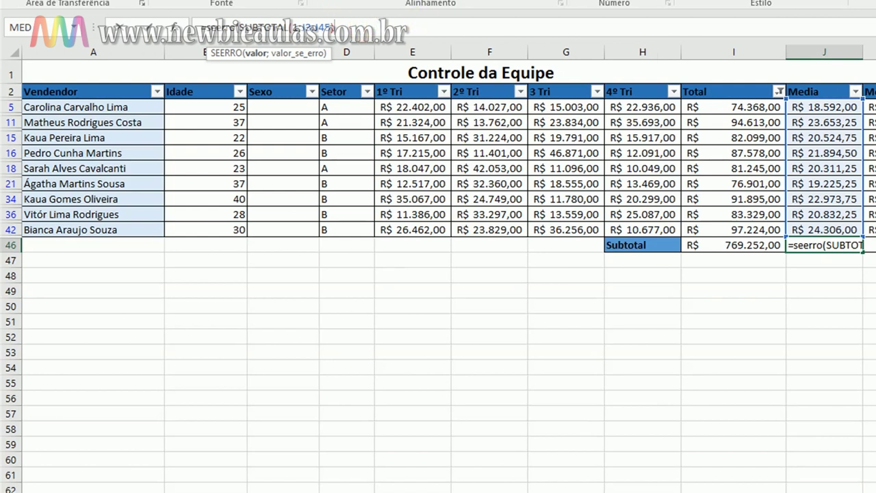
pyautogui.write(';')
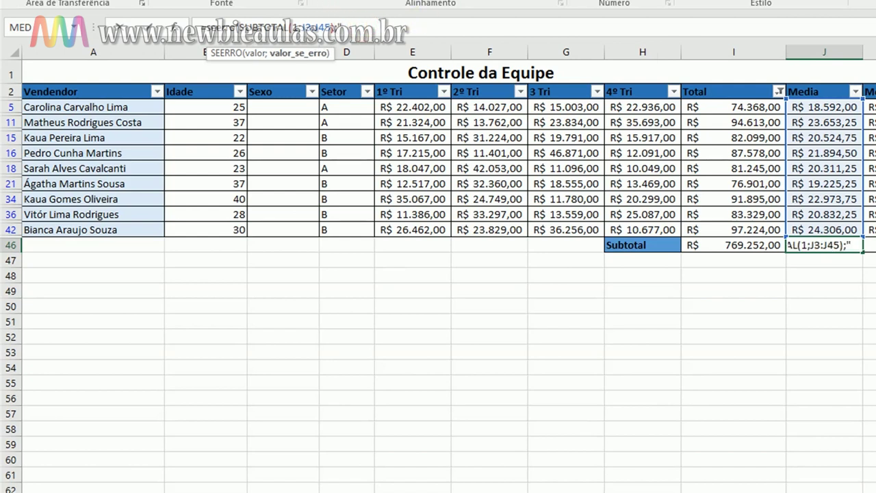
pyautogui.write('"Sem valores')
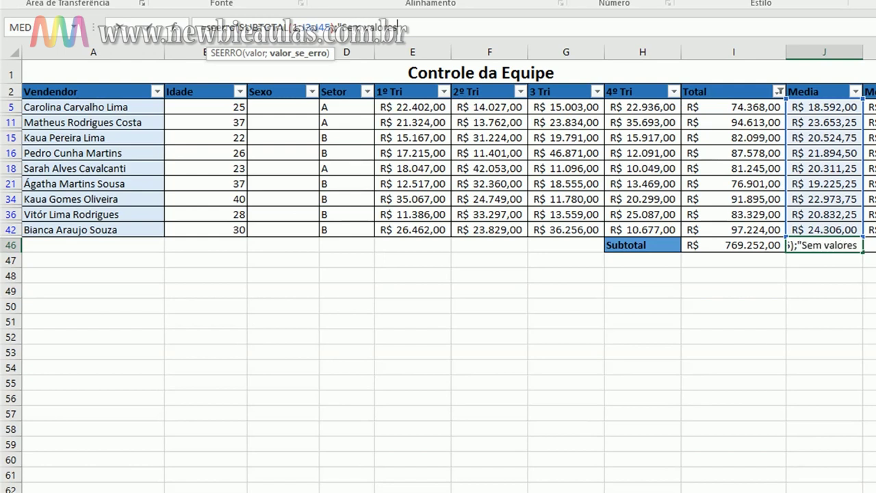
pyautogui.write('")')
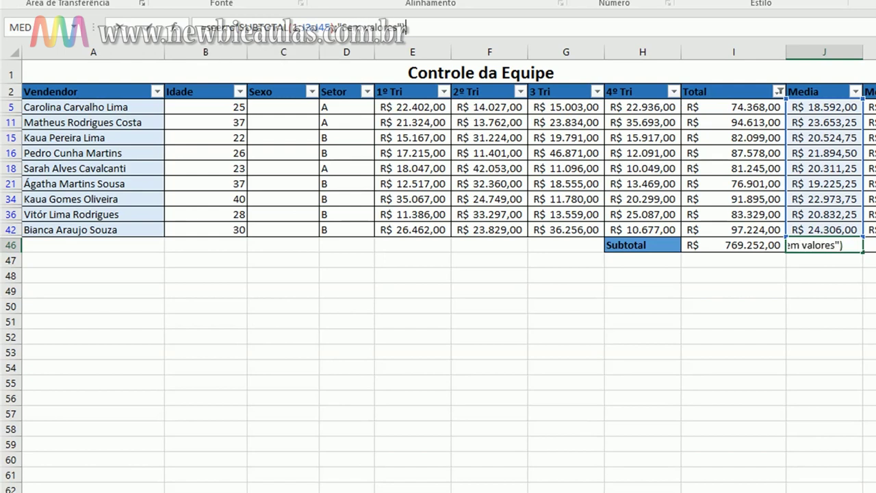
pyautogui.press('Return')
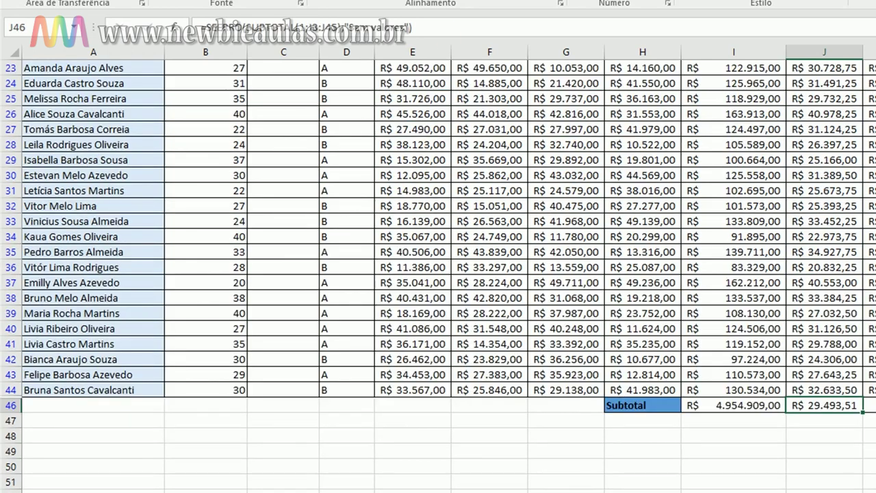
# Review the unhidden rows and clear the filter from the Total column.
pyautogui.scroll(-3, 776, 346)
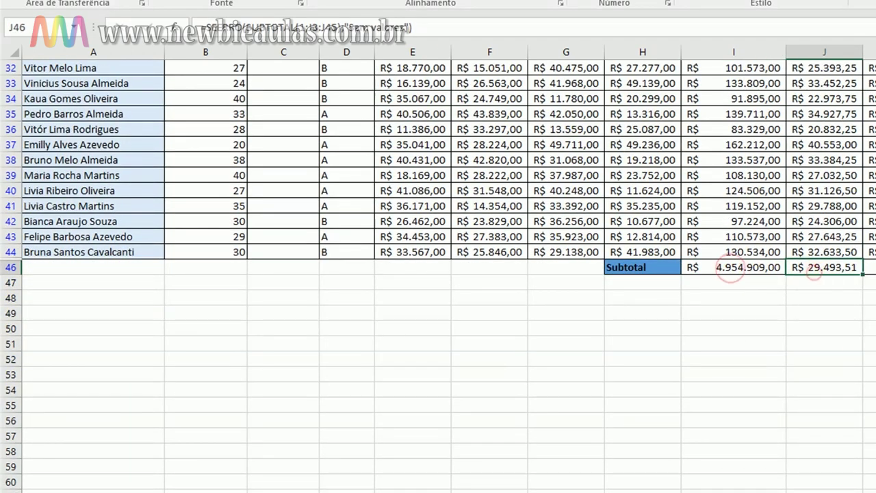
pyautogui.scroll(2, 811, 269)
pyautogui.scroll(8, 563, 293)
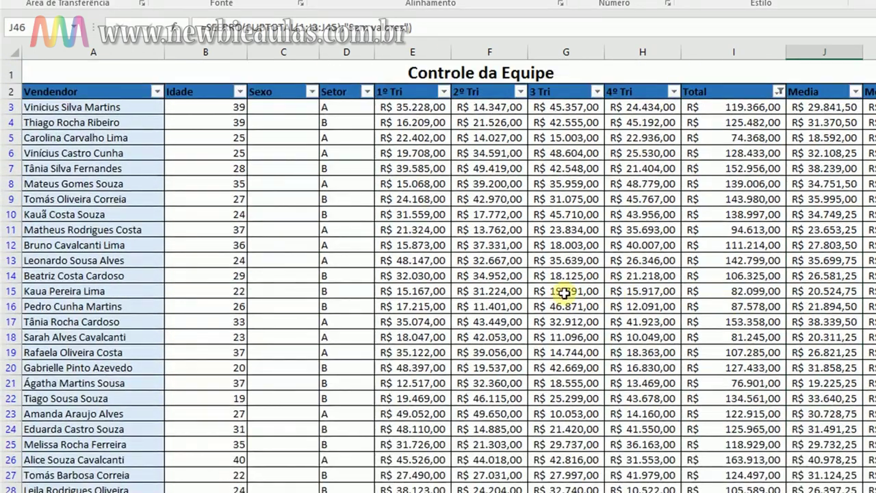
pyautogui.scroll(-9, 563, 292)
pyautogui.scroll(1, 620, 400)
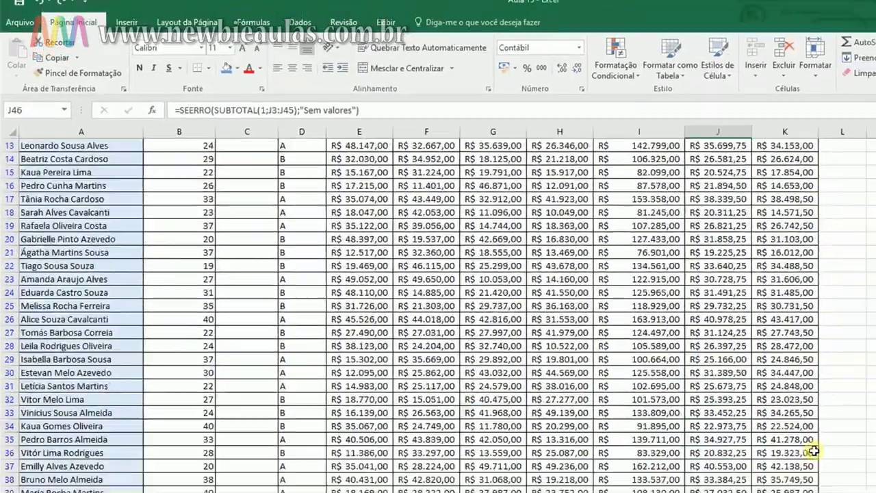
pyautogui.scroll(4, 809, 455)
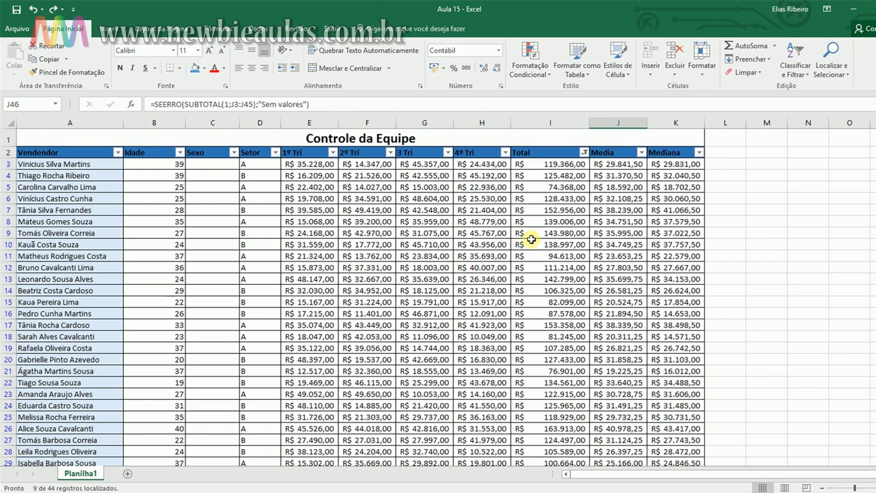
pyautogui.click(583, 152)
pyautogui.click(495, 207)
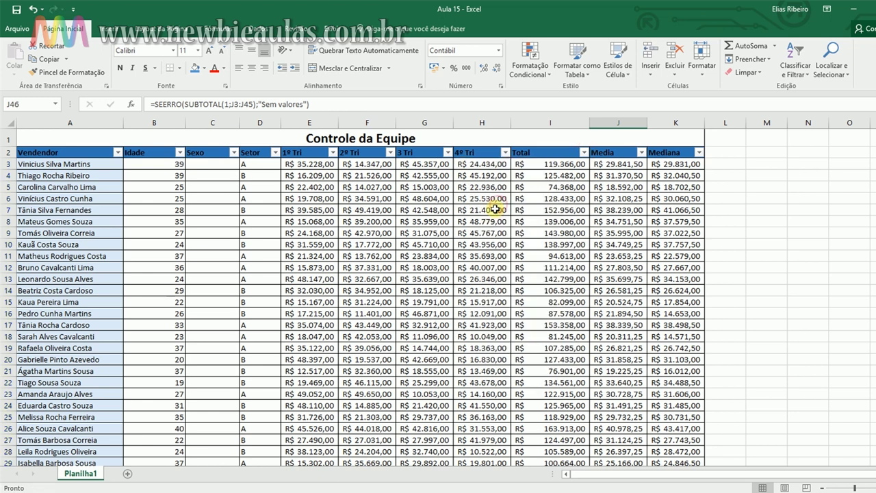
# Compare the Total and Subtotal rows and inspect the formulas in J45 and I45.
pyautogui.scroll(-4, 494, 209)
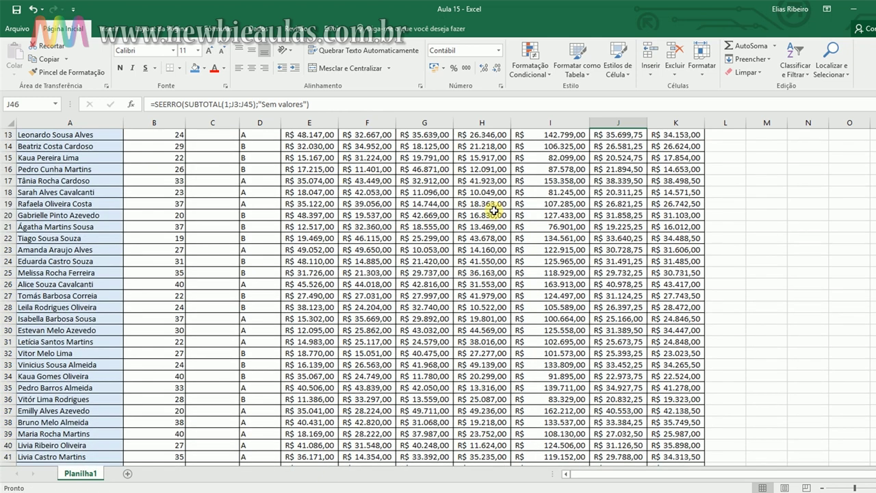
pyautogui.scroll(-1, 494, 211)
pyautogui.scroll(-3, 494, 211)
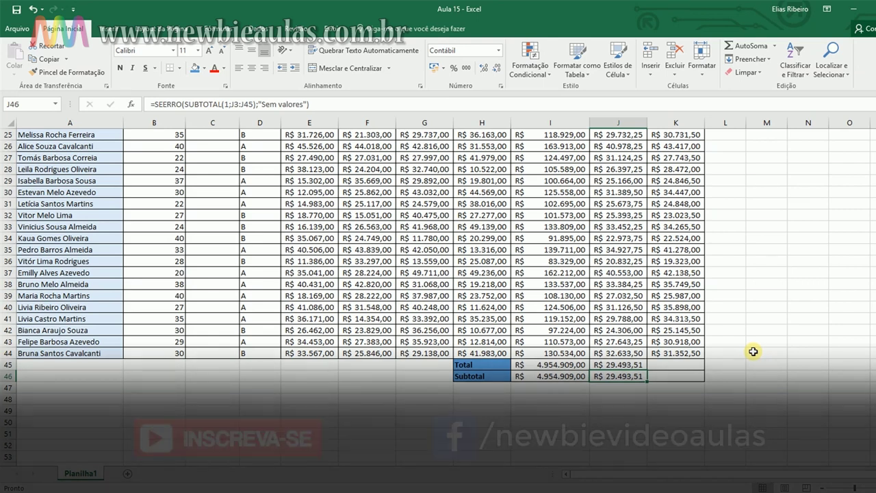
pyautogui.press('Up')
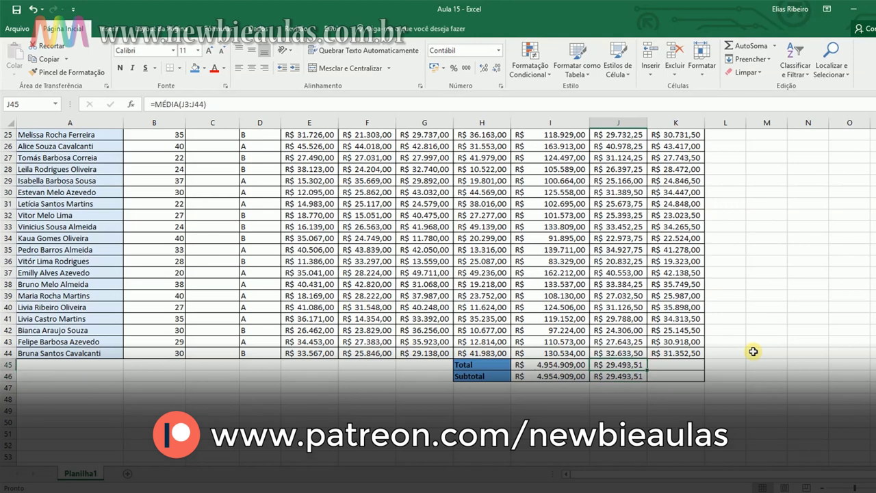
pyautogui.press('Left')
pyautogui.scroll(8, 751, 346)
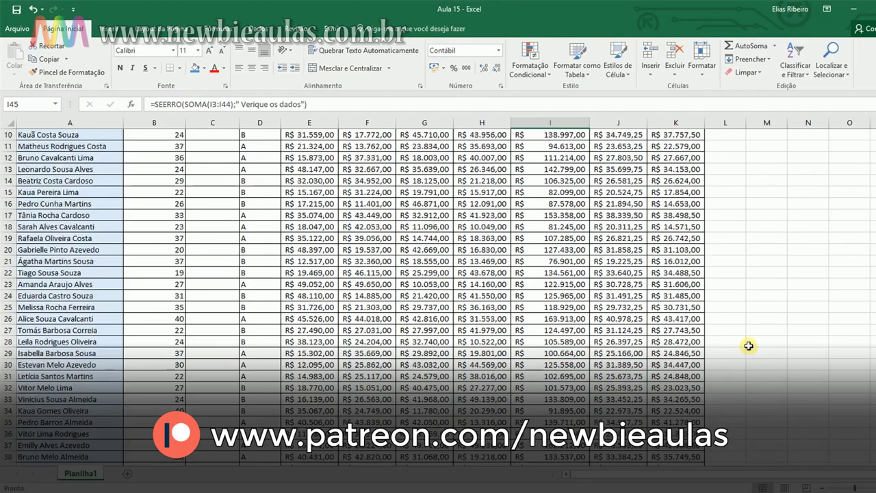